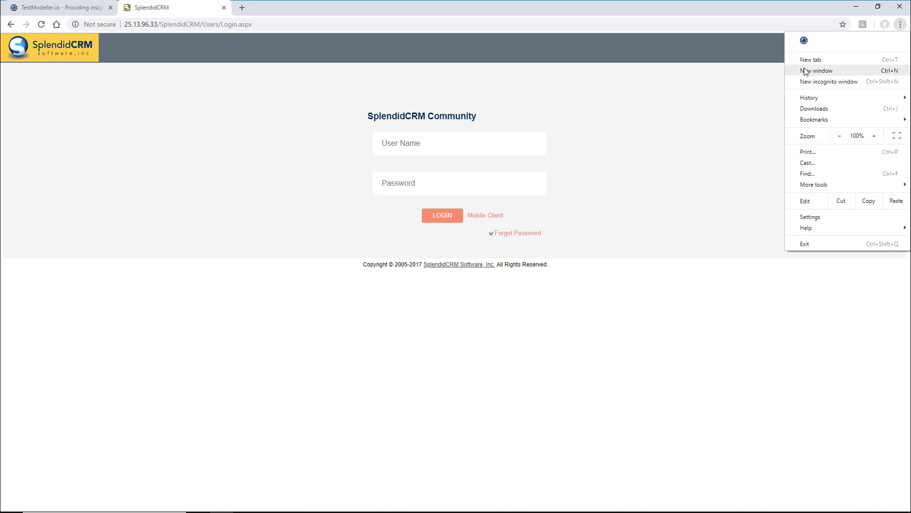
- Scan the SplendidCRM login page and upload its page objects to SplendidCRM > Page Objects as 'SplendidCRM - Login'
left_click(804, 41)
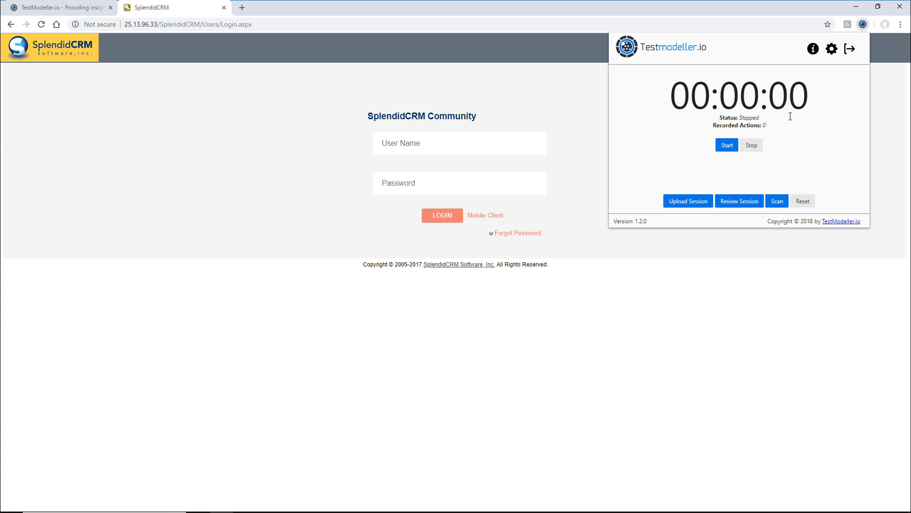
left_click(777, 202)
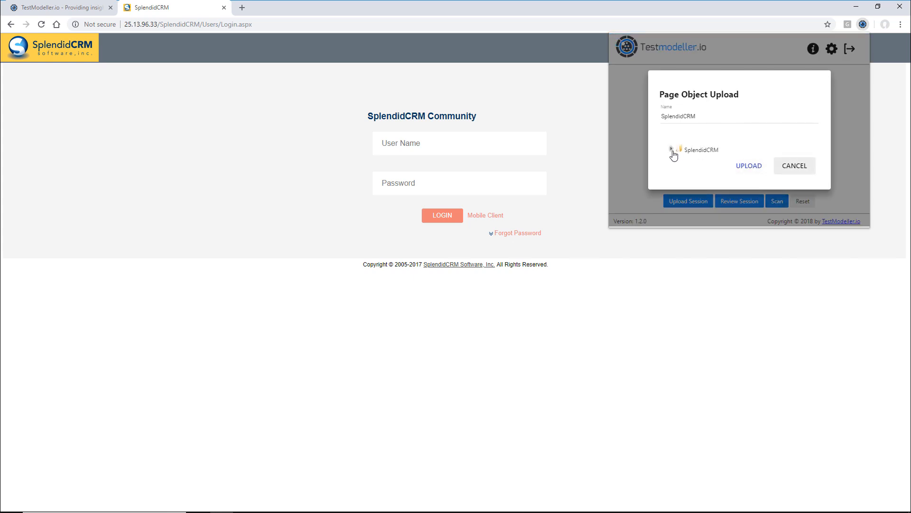
left_click(671, 147)
left_click(700, 154)
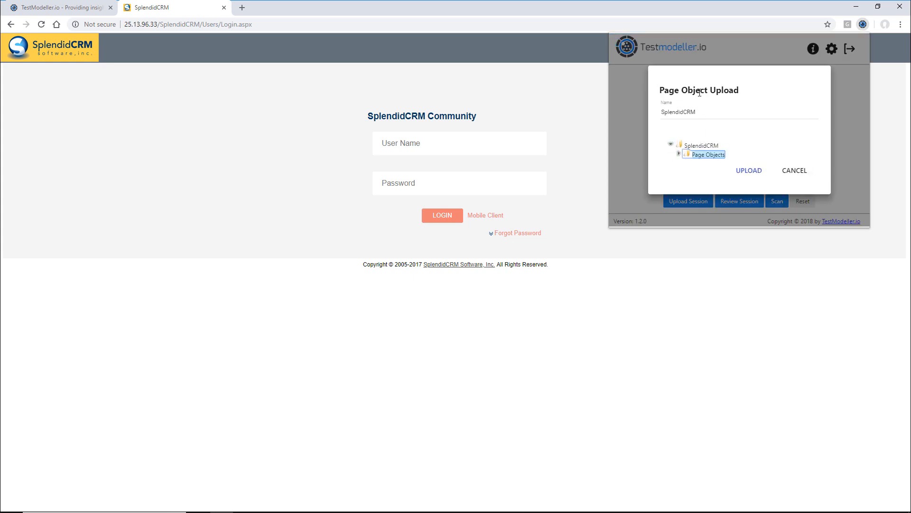
left_click(715, 120)
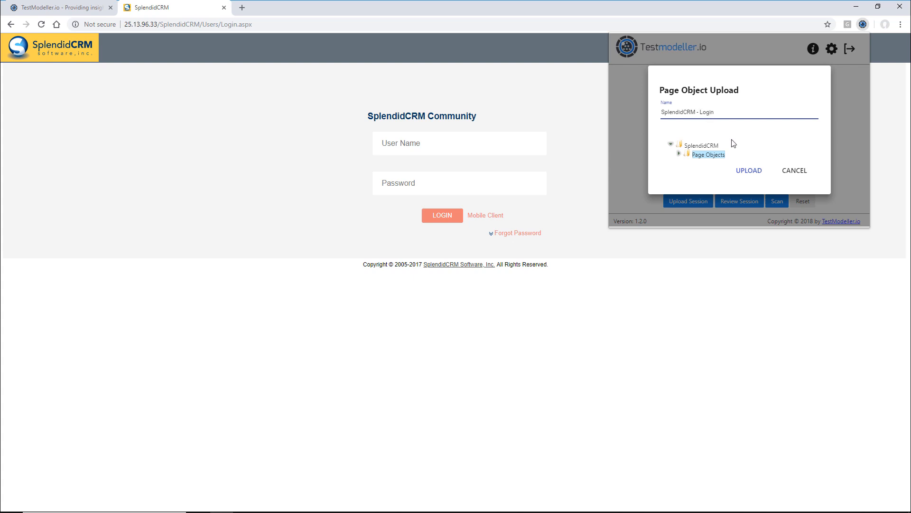
left_click(747, 172)
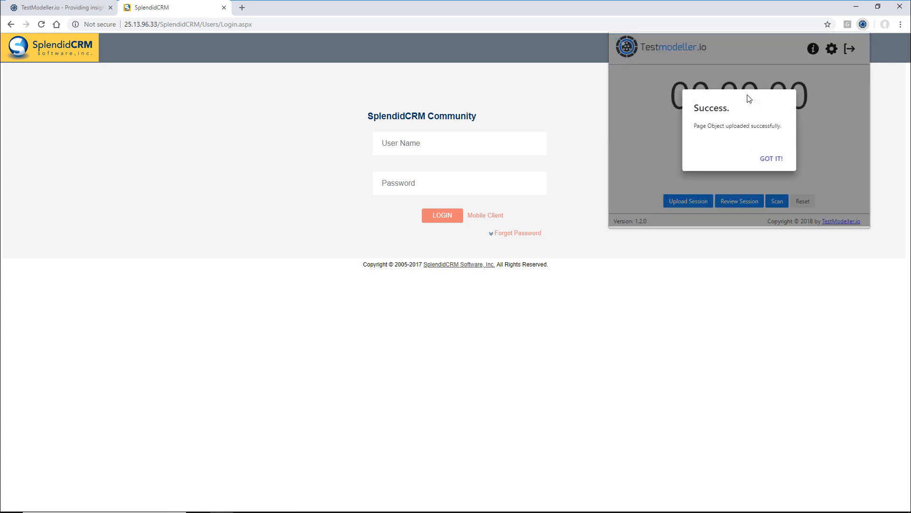
left_click(761, 156)
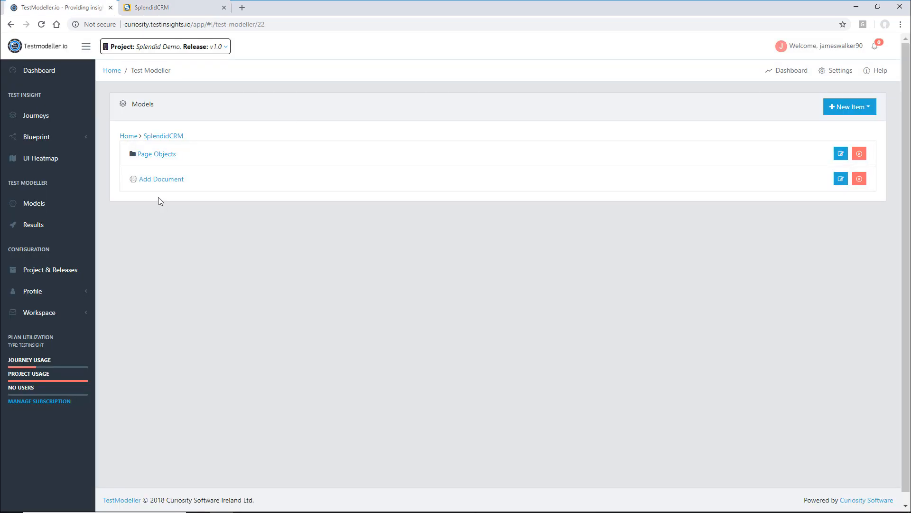
left_click(163, 160)
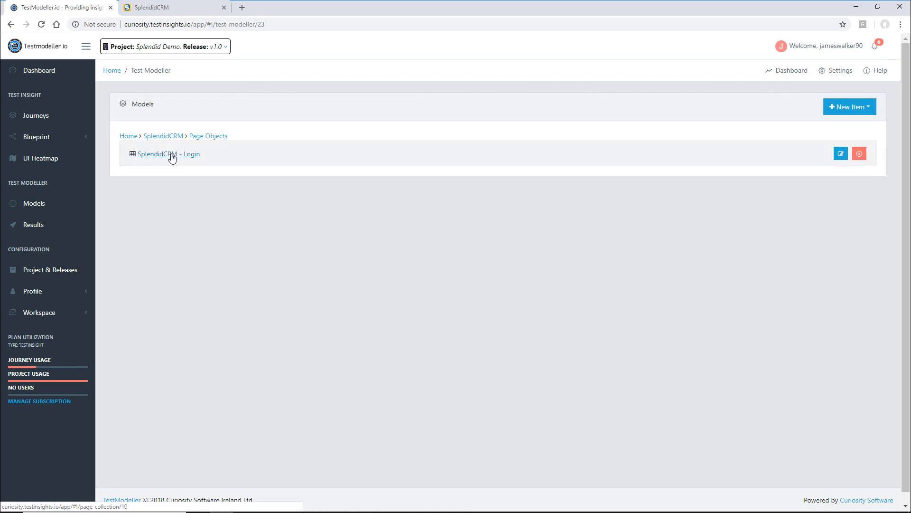
left_click(172, 158)
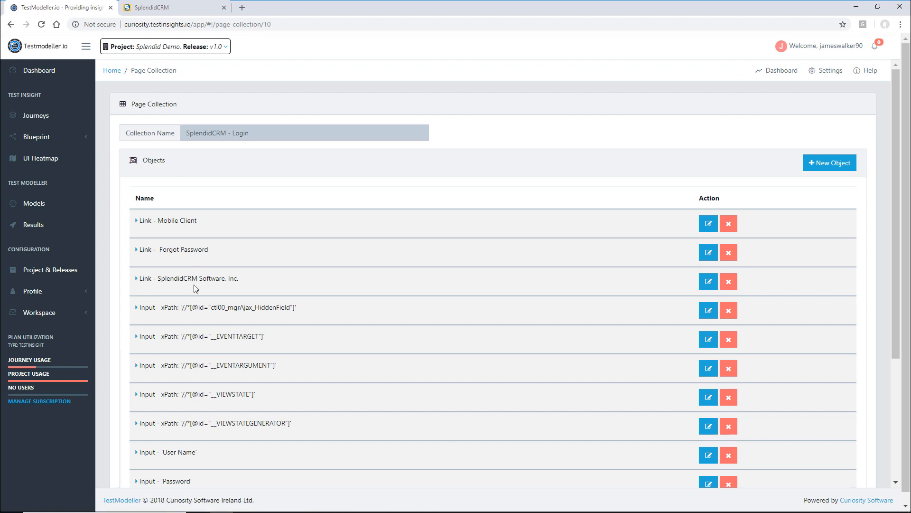
scroll(185, 318, "down", 4)
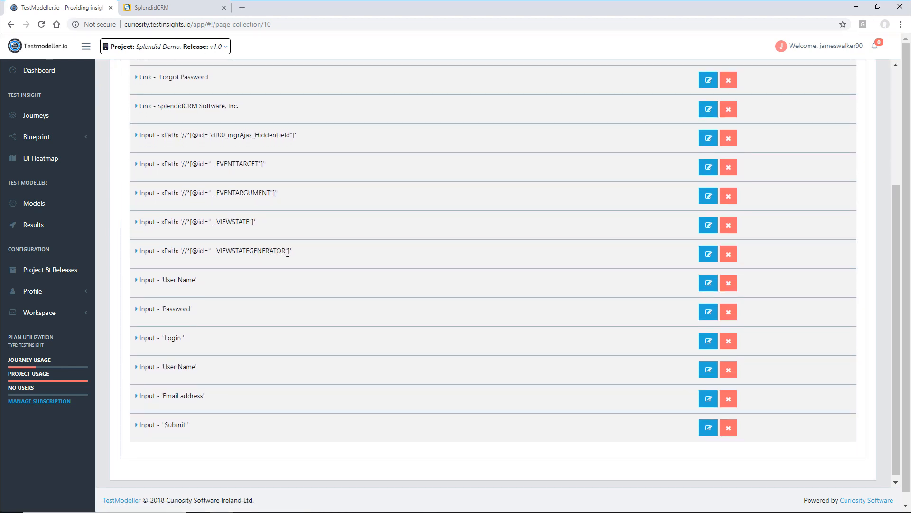
left_click(138, 285)
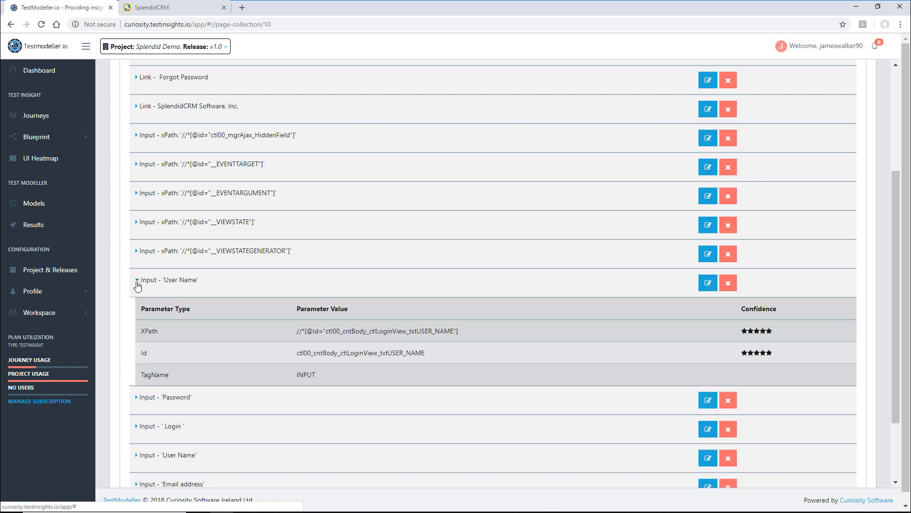
left_click(136, 397)
scroll(224, 333, "down", 4)
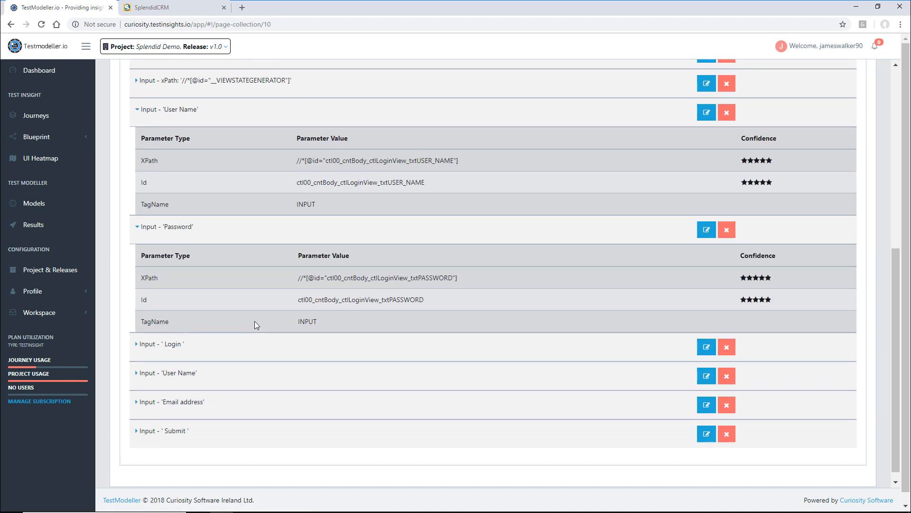
left_click(137, 431)
scroll(230, 311, "down", 3)
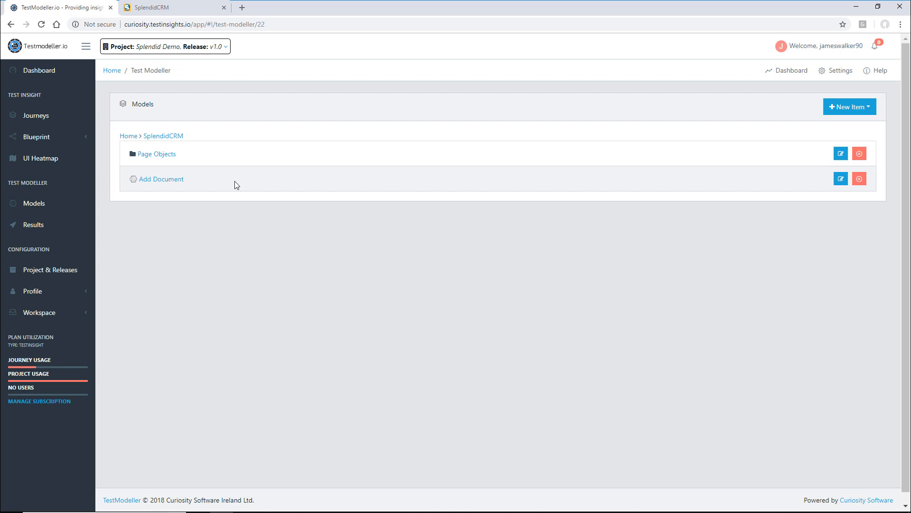
- Create a new model named 'Login' in the folder
left_click(860, 109)
left_click(860, 147)
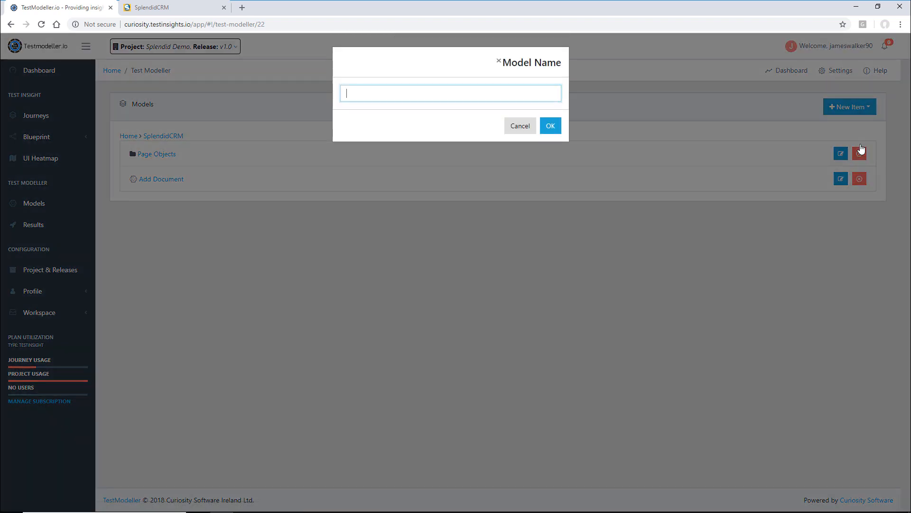
type("Login")
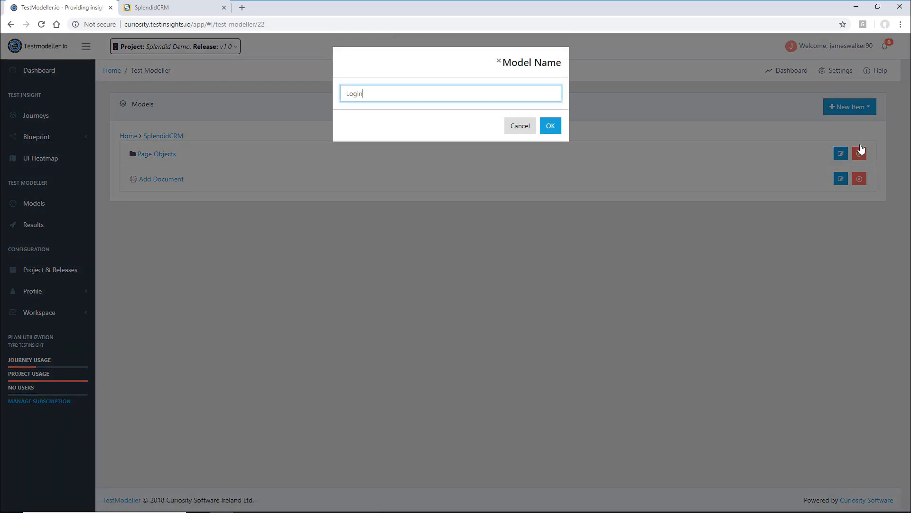
left_click(549, 128)
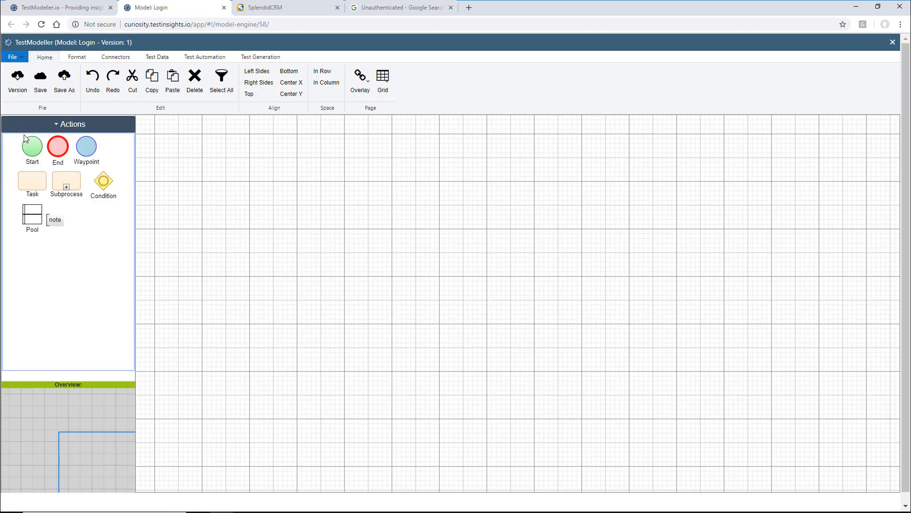
- Place a Start node and two end nodes labelled Authenticated and Unauthenticated on the canvas
left_click_drag(35, 157, 225, 223)
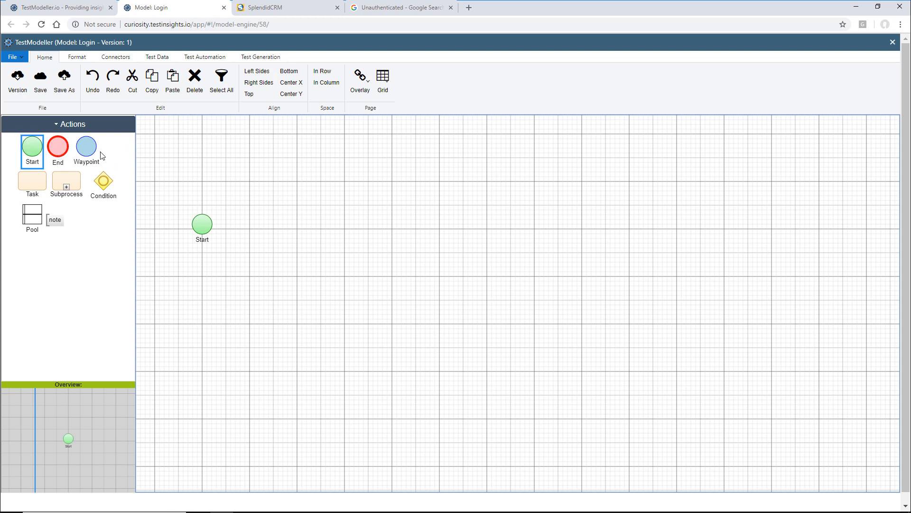
left_click_drag(61, 149, 545, 211)
type("Authenticated")
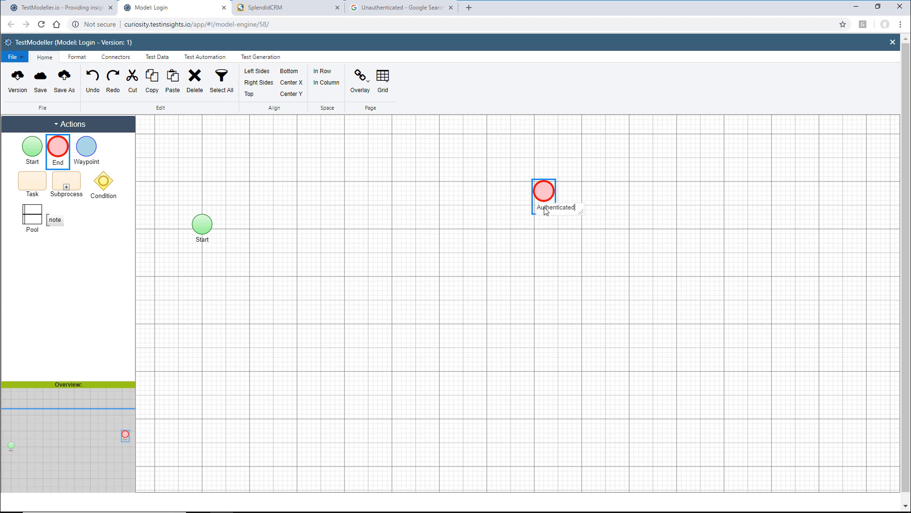
key("Return")
left_click_drag(57, 149, 547, 298)
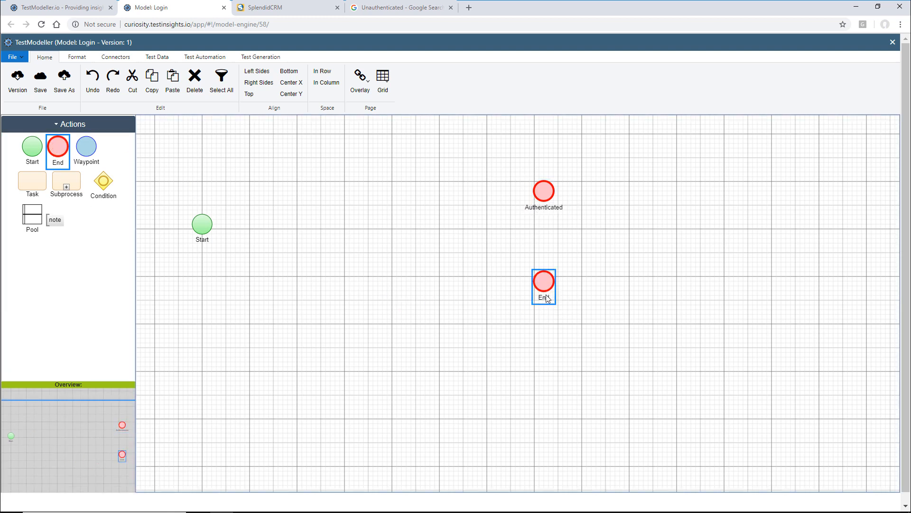
double_click(547, 298)
type("Unauthenticated")
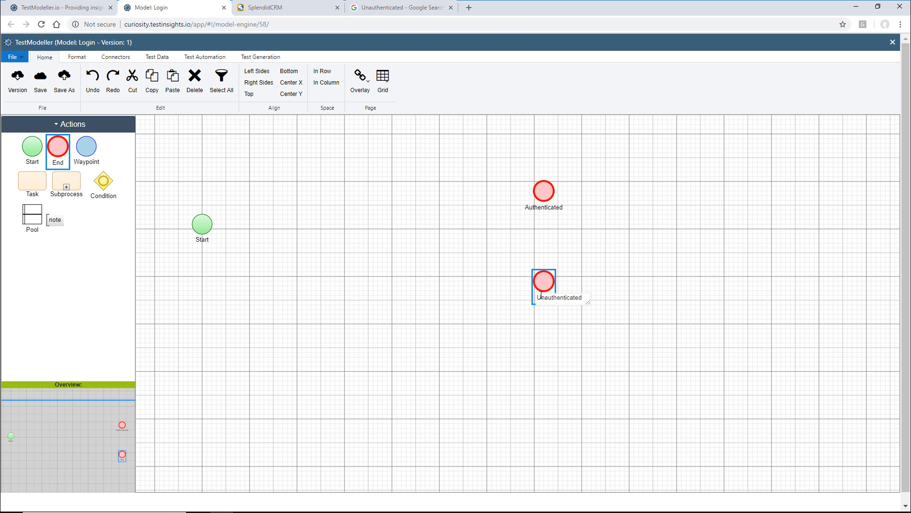
left_click(479, 307)
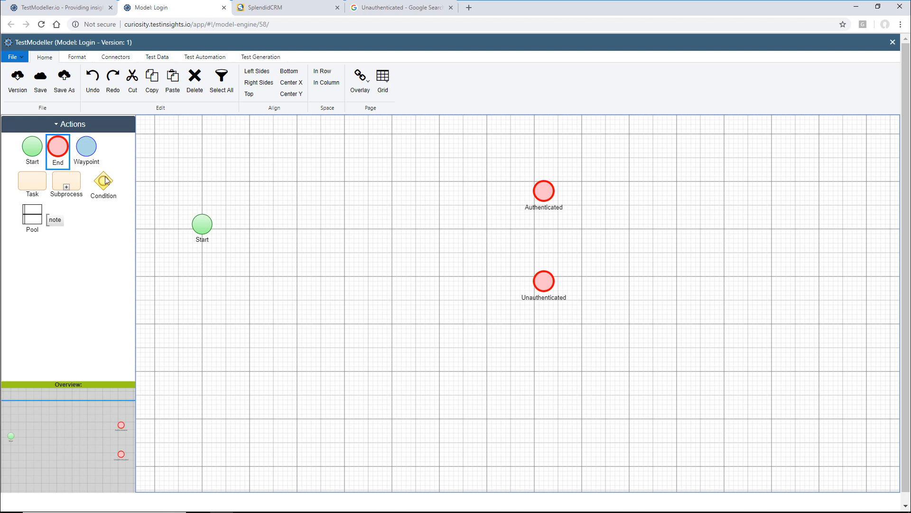
- Add a condition node labelled 'Is Valid User?' to the right of Start
left_click_drag(103, 181, 281, 222)
left_click(288, 246)
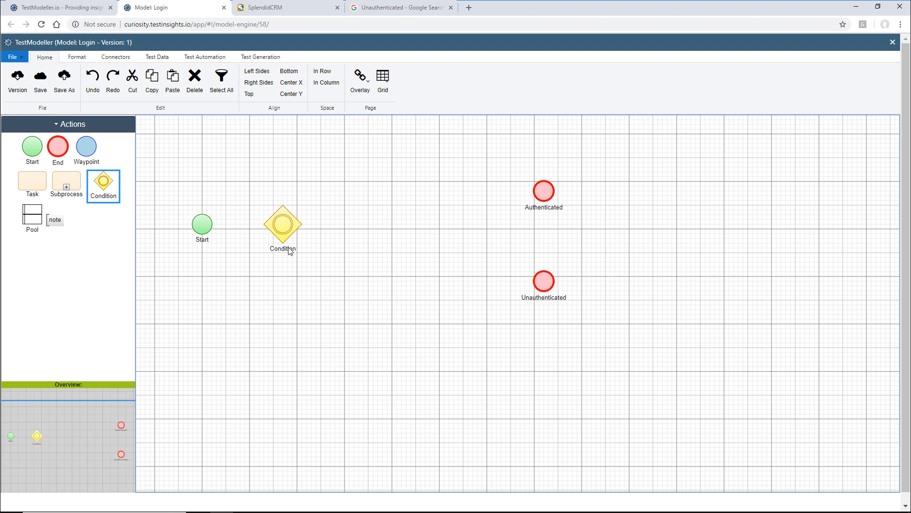
double_click(290, 249)
type("Is Use")
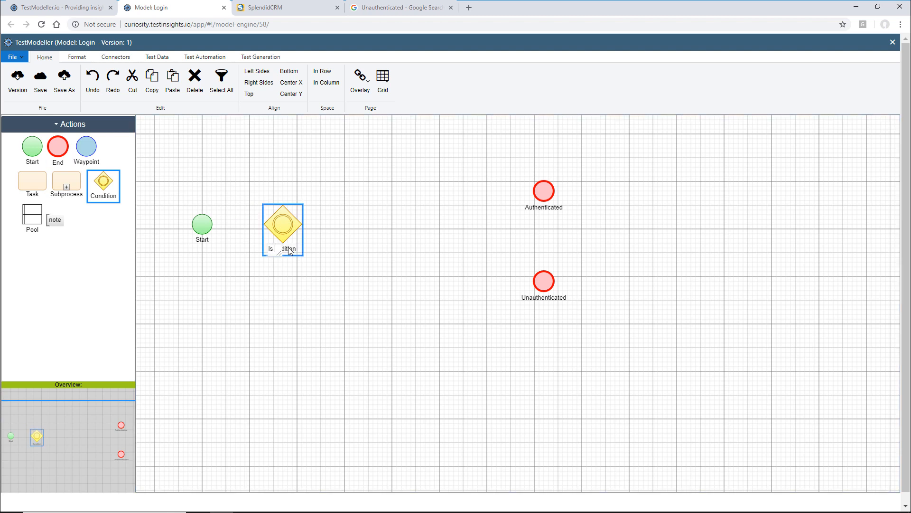
key("BackSpace")
key("BackSpace")
key("BackSpace")
type("Valid User?")
left_click(365, 245)
- Add Valid Username and Valid Password tasks before Authenticated, connecting Valid Username to Valid Password
left_click_drag(44, 180, 383, 189)
double_click(382, 189)
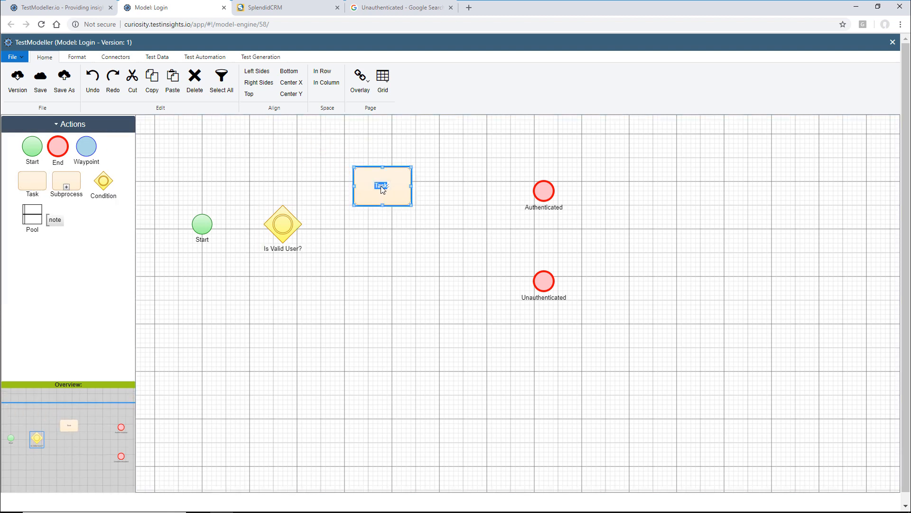
type("E")
type("Valid Username")
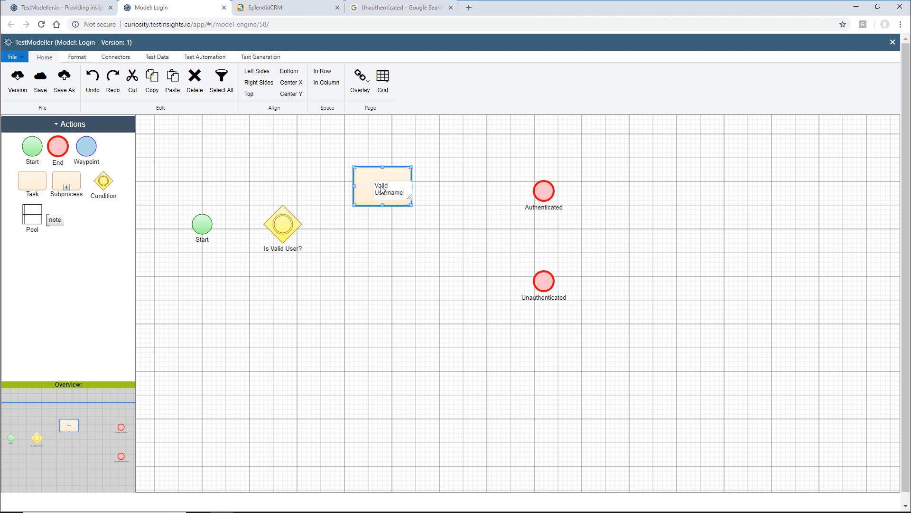
left_click(407, 244)
left_click_drag(545, 208, 601, 204)
left_click(518, 232)
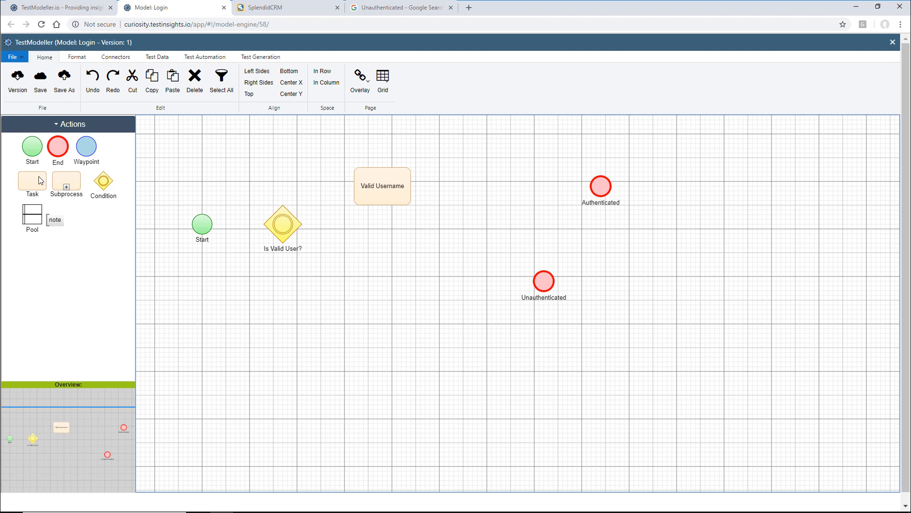
left_click_drag(40, 180, 509, 188)
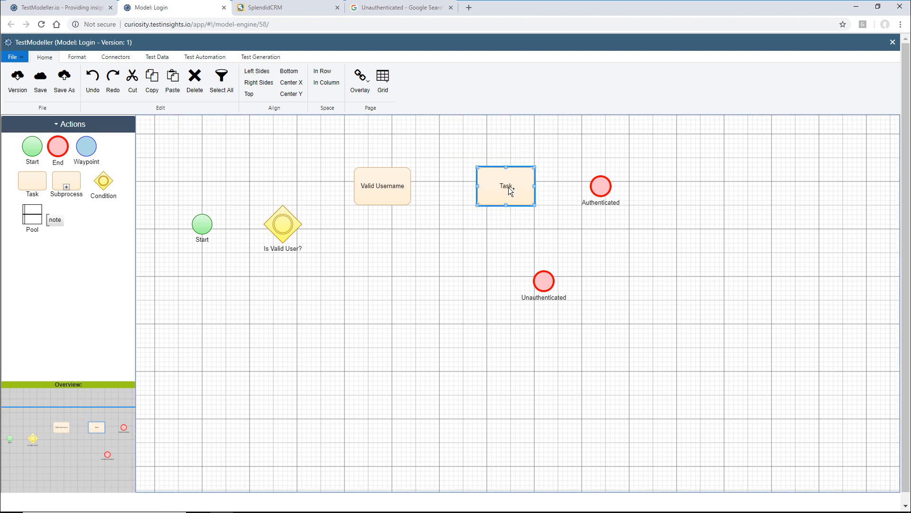
double_click(506, 186)
type("Valid")
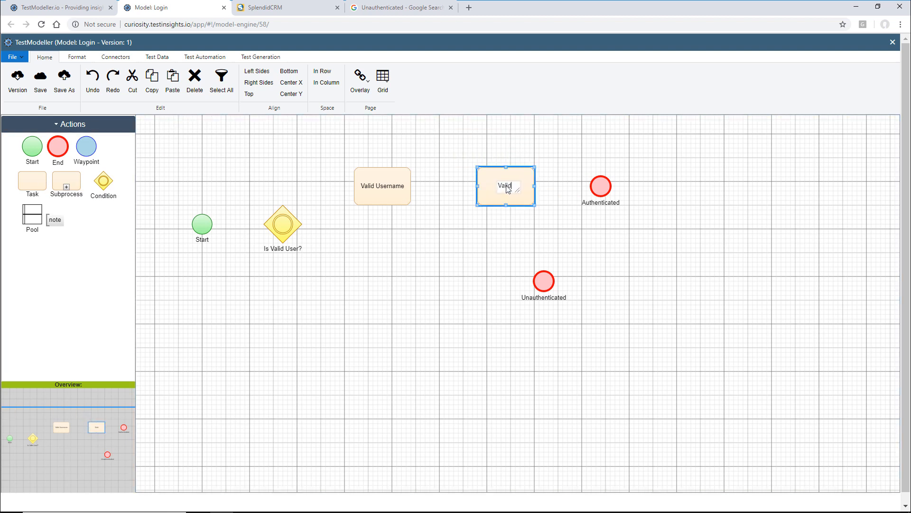
type(" Password")
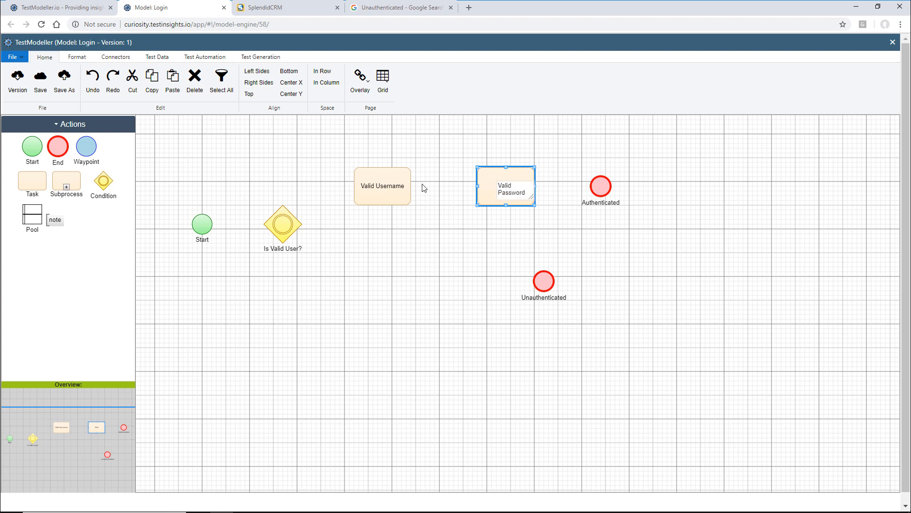
left_click(420, 185)
left_click_drag(403, 180, 600, 185)
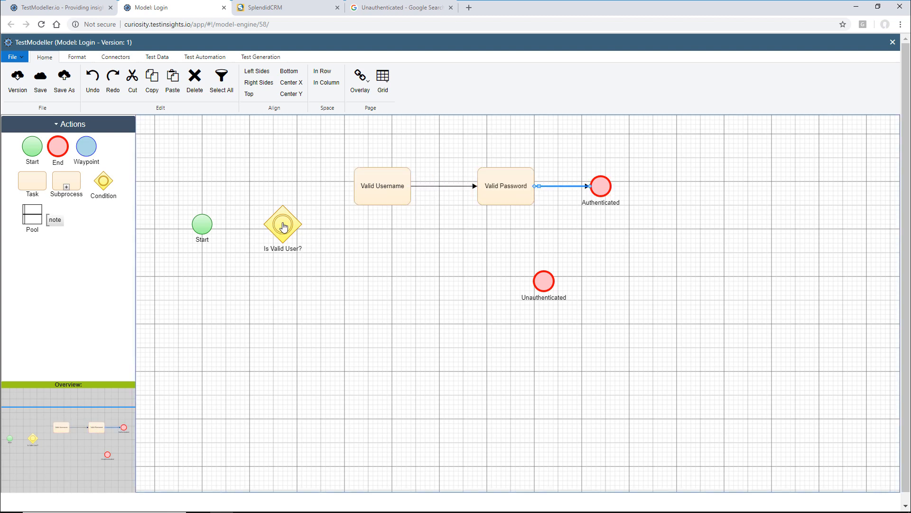
- Connect Is Valid User? to Valid Username with a True edge, and Start to Is Valid User?
left_click_drag(283, 226, 356, 186)
double_click(321, 211)
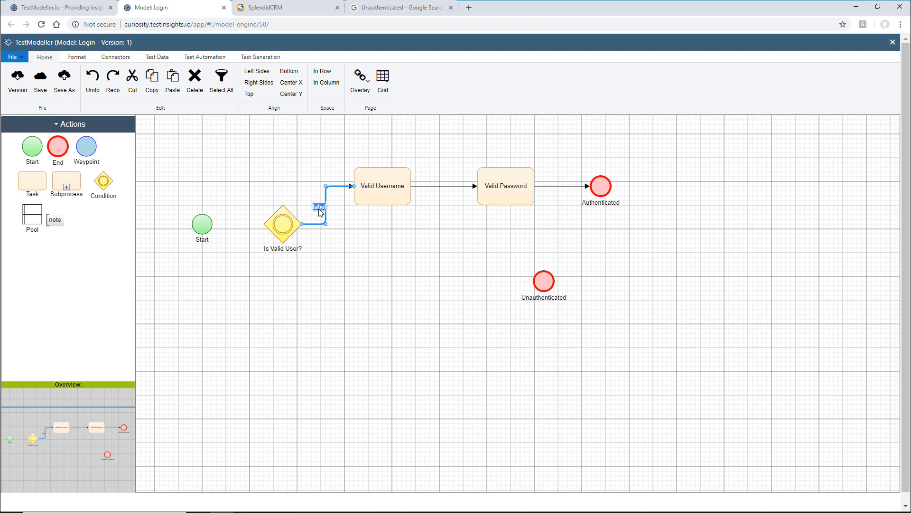
type("True")
left_click_drag(202, 224, 261, 230)
left_click(243, 355)
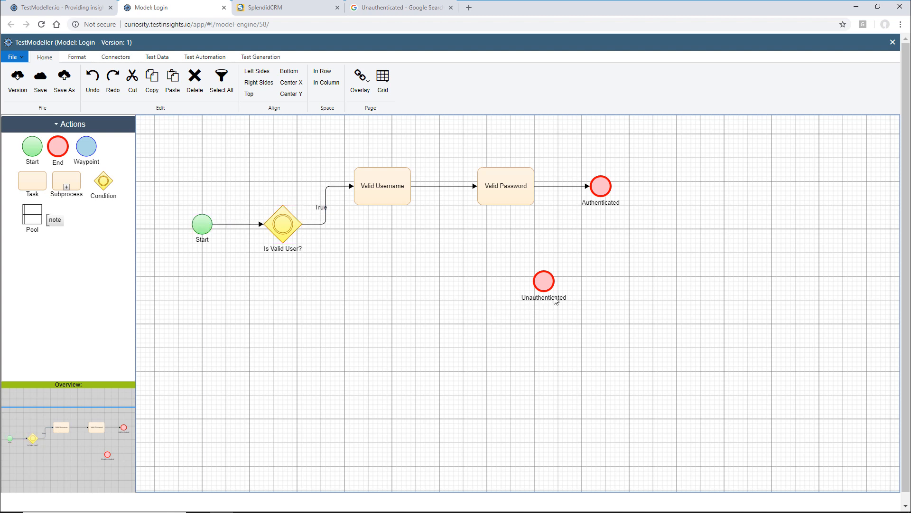
left_click_drag(555, 301, 618, 305)
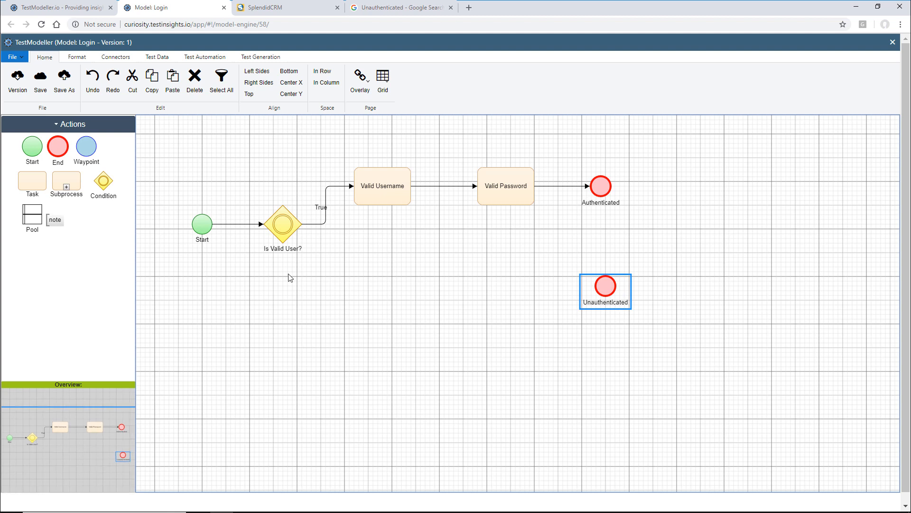
- Add a 'Valid Username?' condition fed by Is Valid User?'s False edge
left_click_drag(103, 182, 369, 283)
double_click(376, 312)
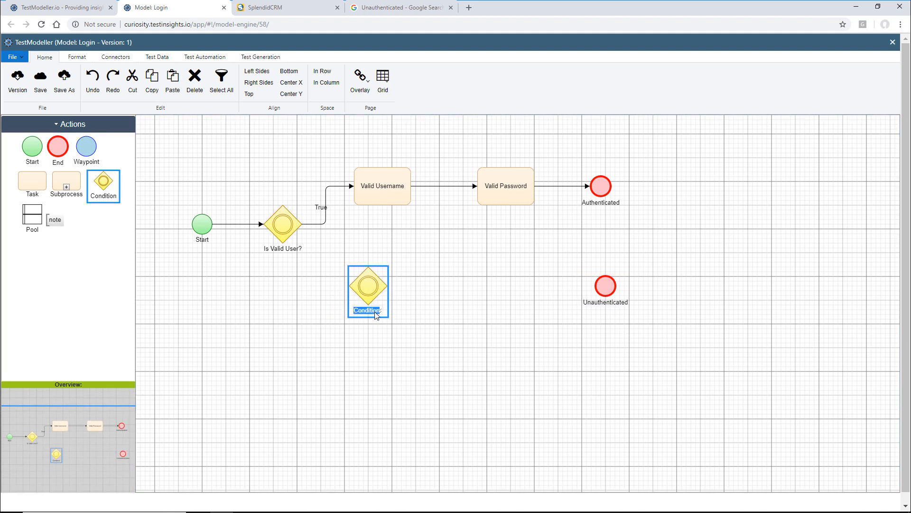
type("Valid Username?")
left_click(437, 293)
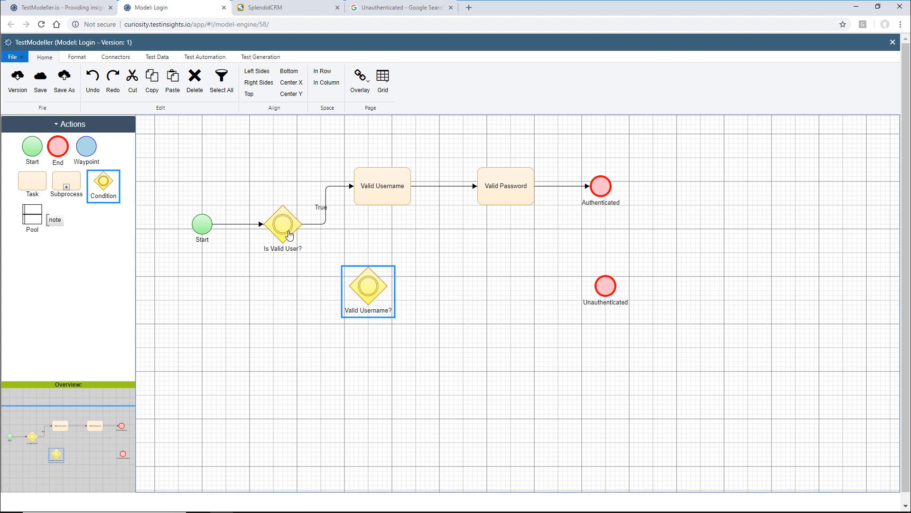
left_click_drag(289, 234, 366, 287)
double_click(327, 257)
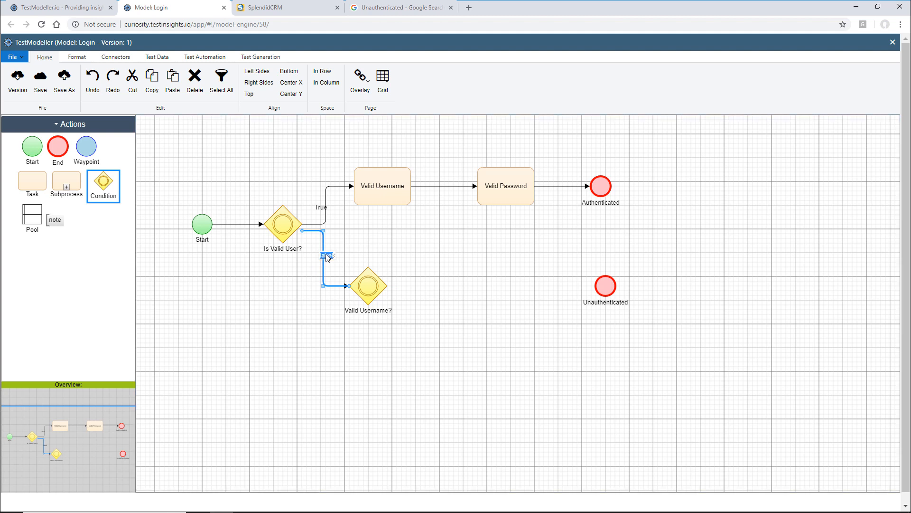
type("False")
- Add Invalid Username, Valid Username, Invalid Password and Valid Password tasks after Valid Username?
left_click_drag(38, 180, 458, 349)
double_click(459, 348)
type("Valid Username")
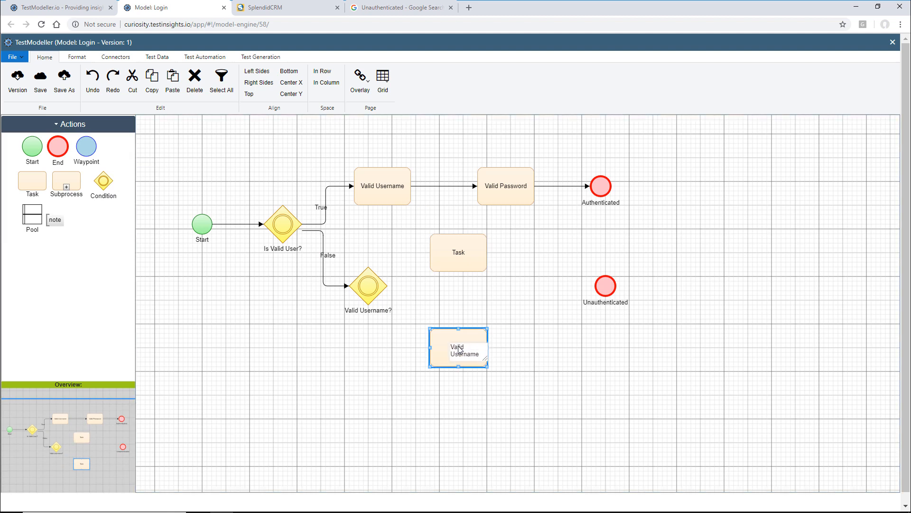
double_click(461, 254)
type("Invalid Username")
left_click(539, 293)
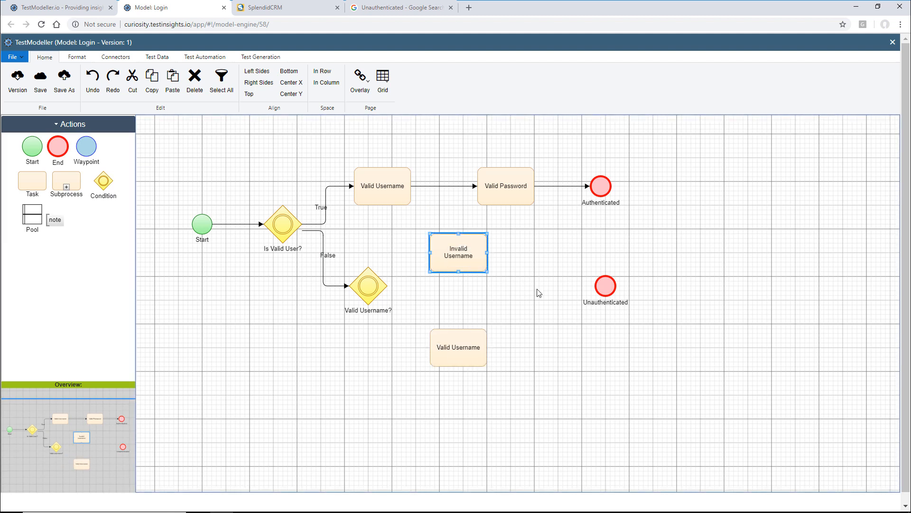
left_click_drag(606, 286, 672, 300)
left_click_drag(38, 179, 582, 255)
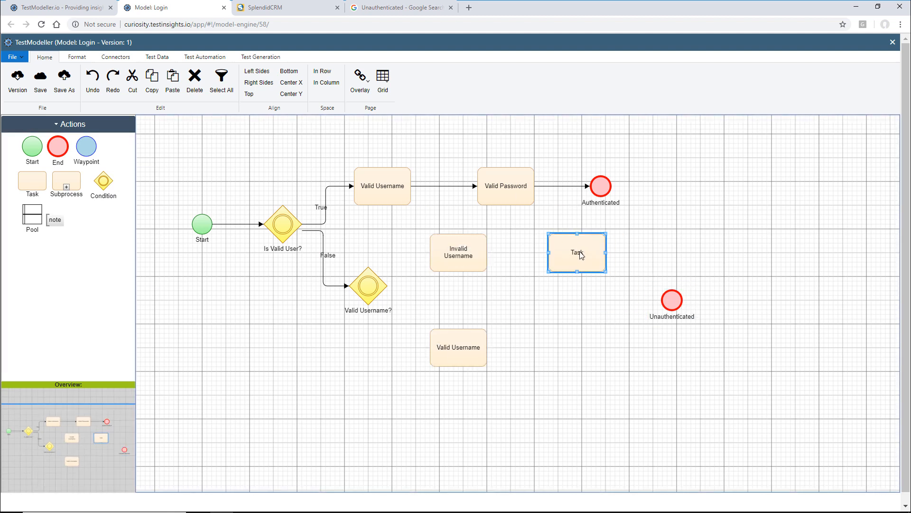
double_click(577, 252)
type("Invalid Password")
left_click_drag(30, 187, 577, 347)
double_click(577, 346)
type("Valid Password")
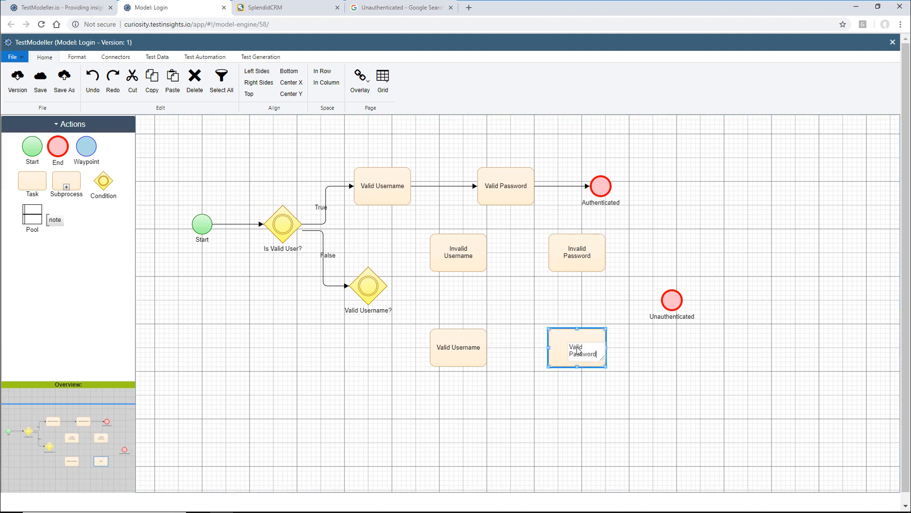
- Link Valid Username? False/True to the username tasks, then through the password tasks to Unauthenticated
left_click_drag(368, 286, 441, 252)
double_click(392, 259)
type("False")
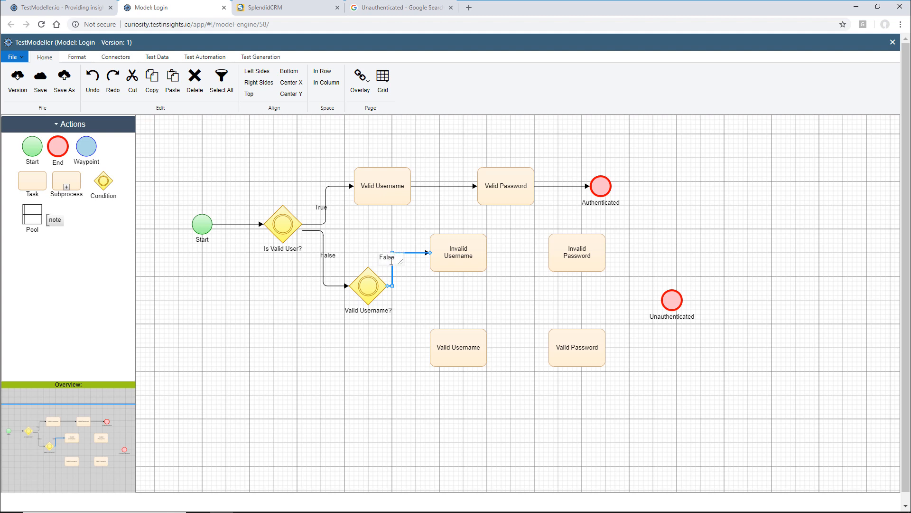
double_click(397, 332)
left_click_drag(369, 286, 552, 254)
type("True")
left_click(484, 342)
left_click_drag(480, 244, 669, 300)
left_click_drag(604, 347, 669, 301)
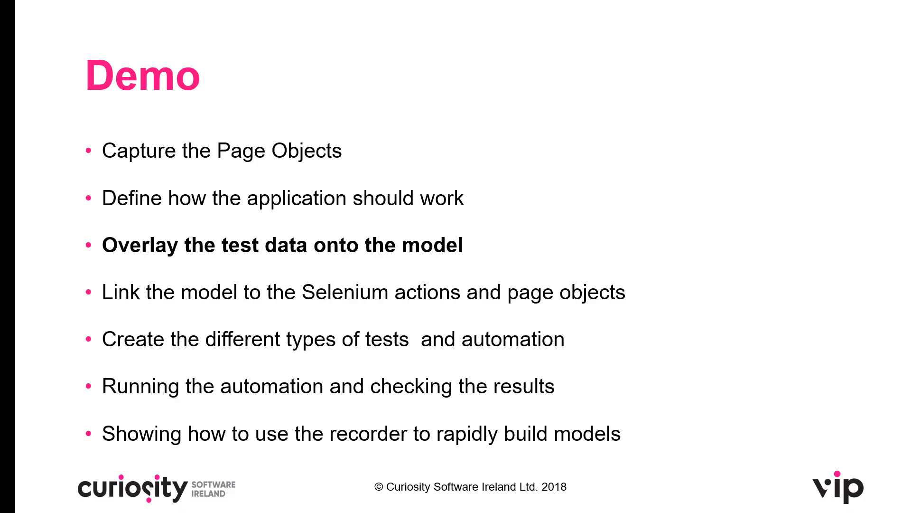
- Return from the PowerPoint slideshow to the Login model in the browser
key("alt+Tab")
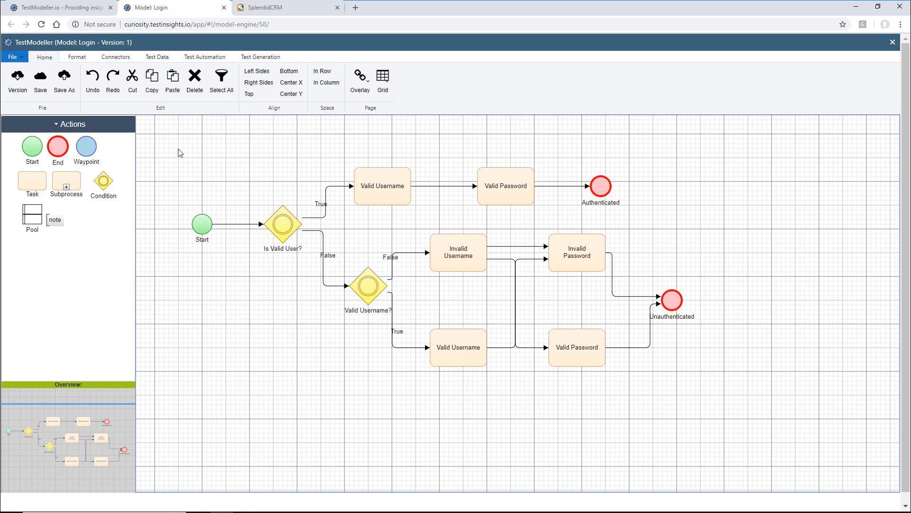
- Add Username and Password variables to the Login model's Test Data Variables and save the list
left_click(157, 58)
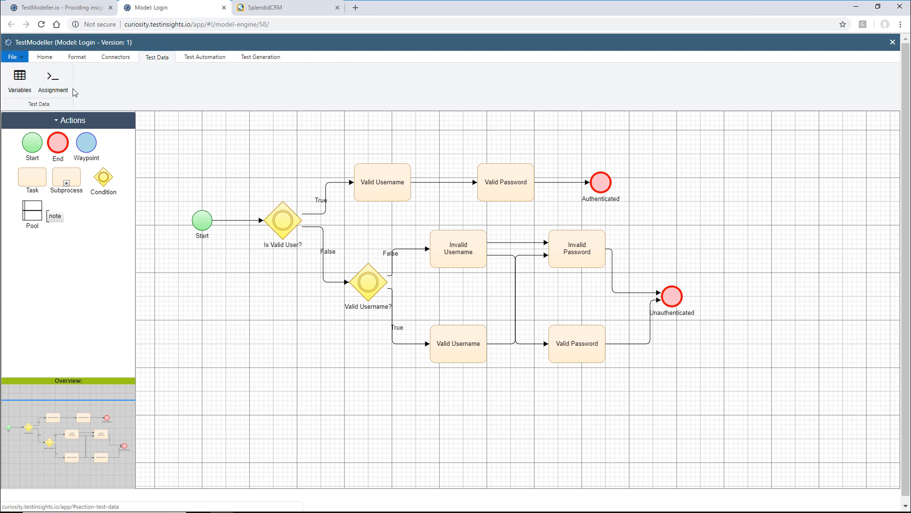
left_click(19, 80)
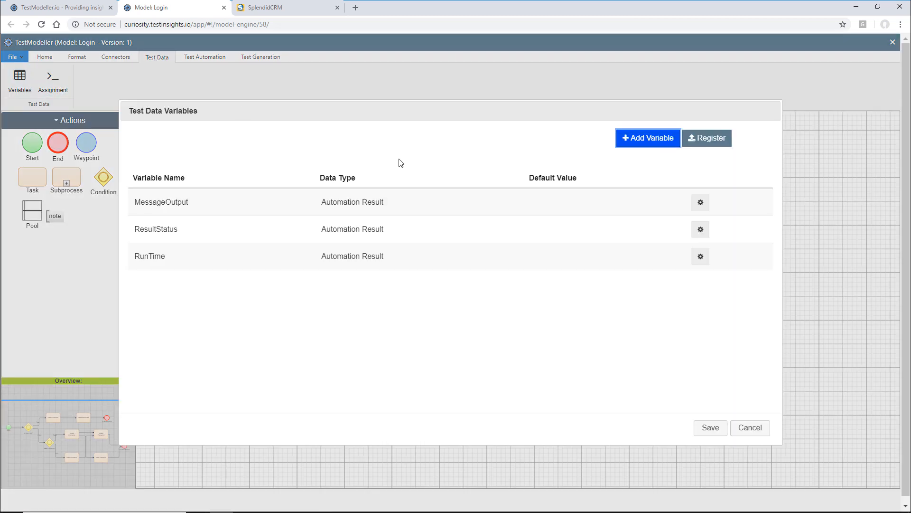
left_click(627, 144)
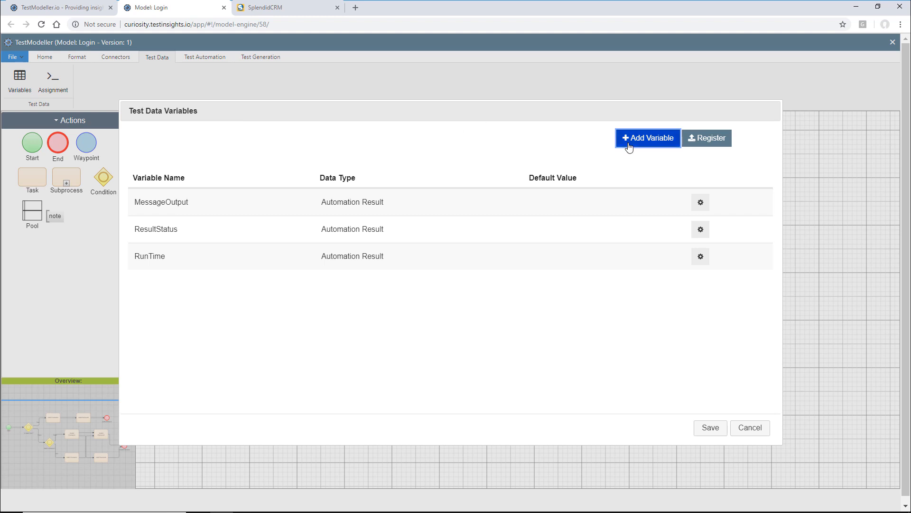
type("Use")
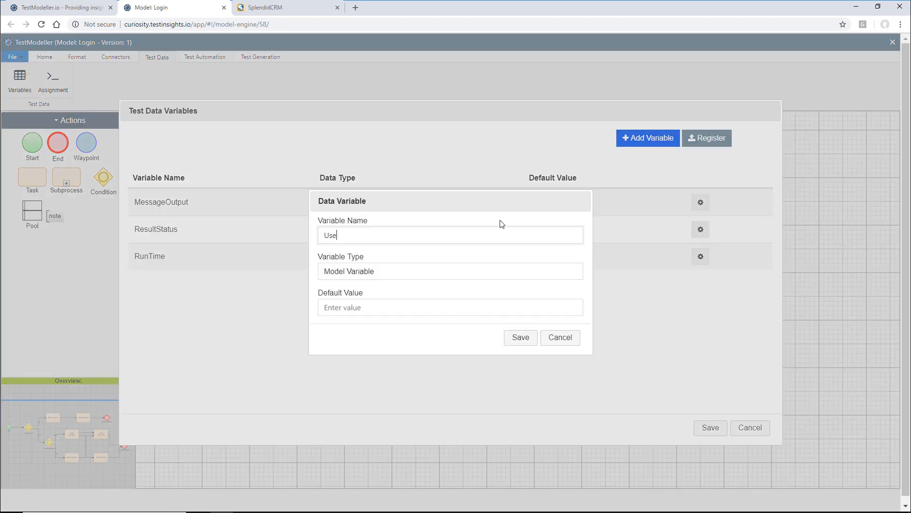
type("rname")
left_click(522, 338)
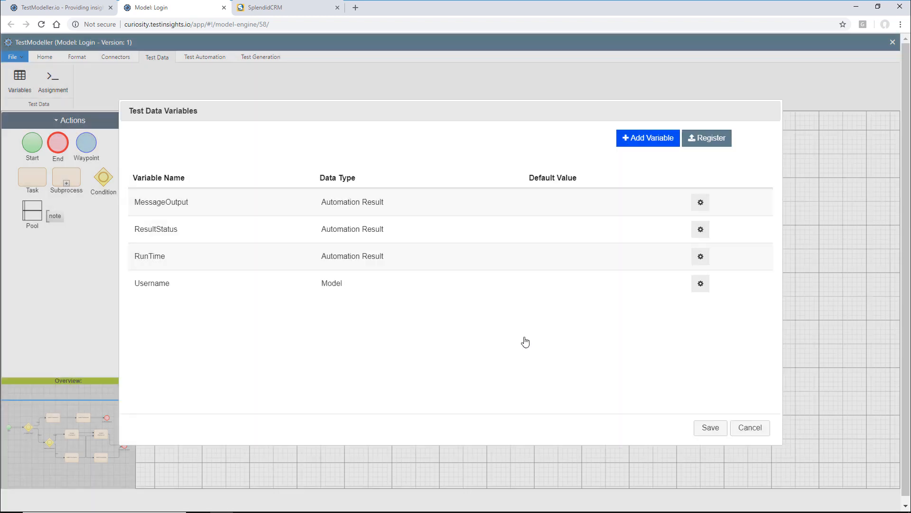
left_click(639, 138)
type("Password")
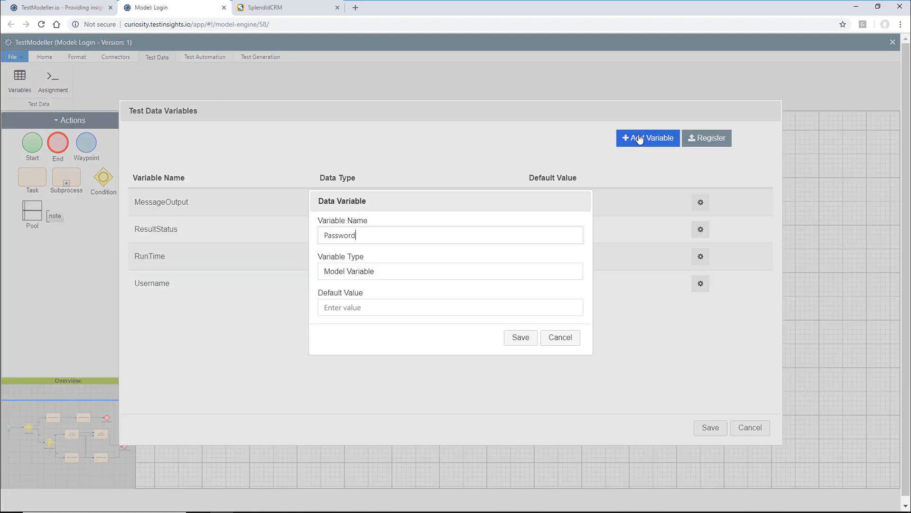
left_click(522, 337)
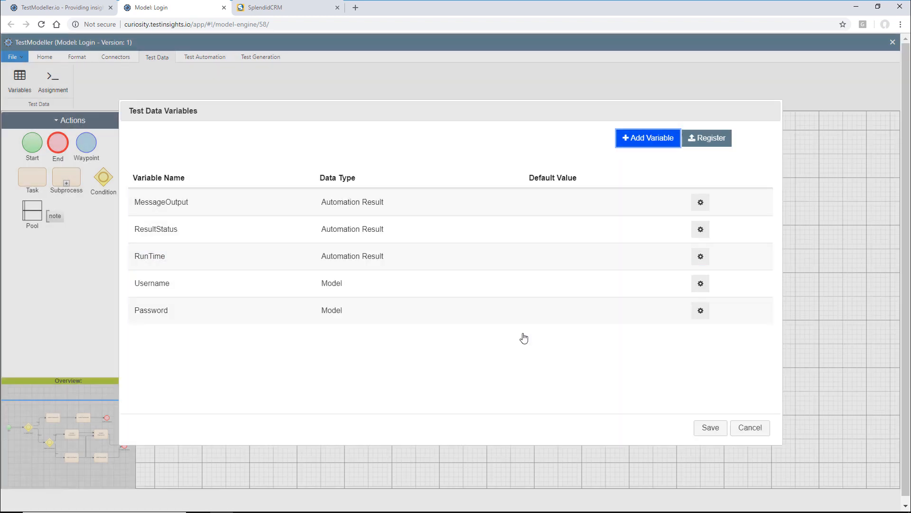
left_click(715, 433)
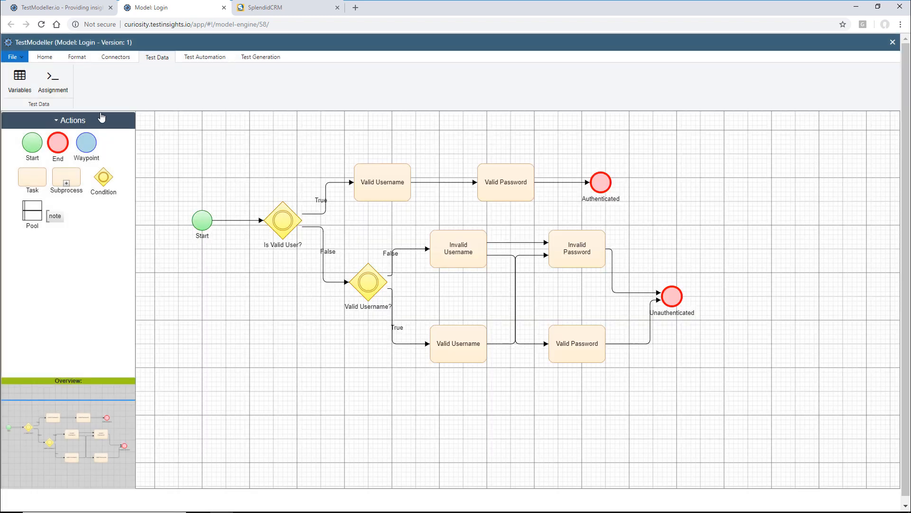
- Assign the Username variable the value 'admin' on the upper Valid Username task
left_click(58, 76)
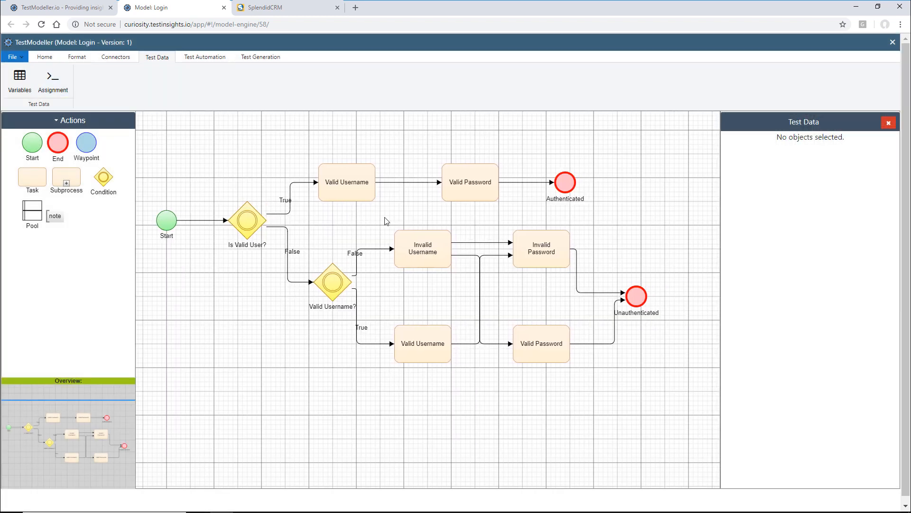
left_click(299, 208)
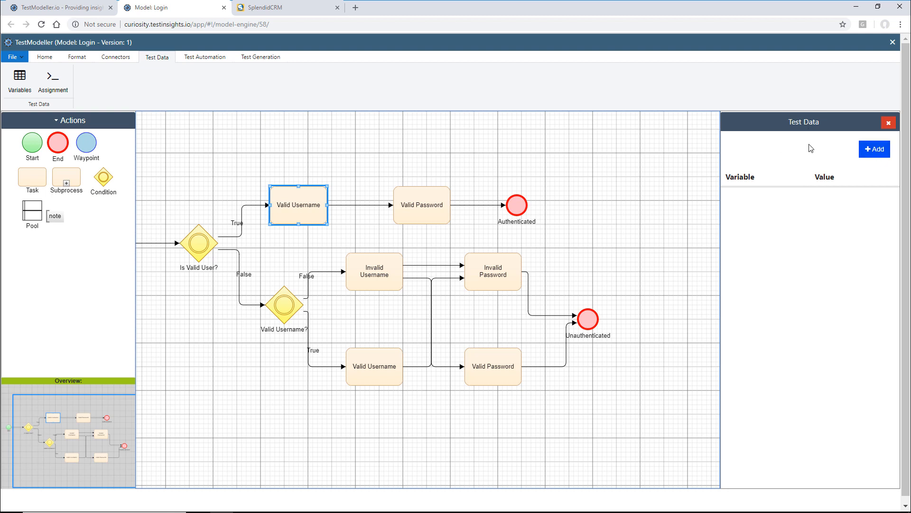
left_click(875, 150)
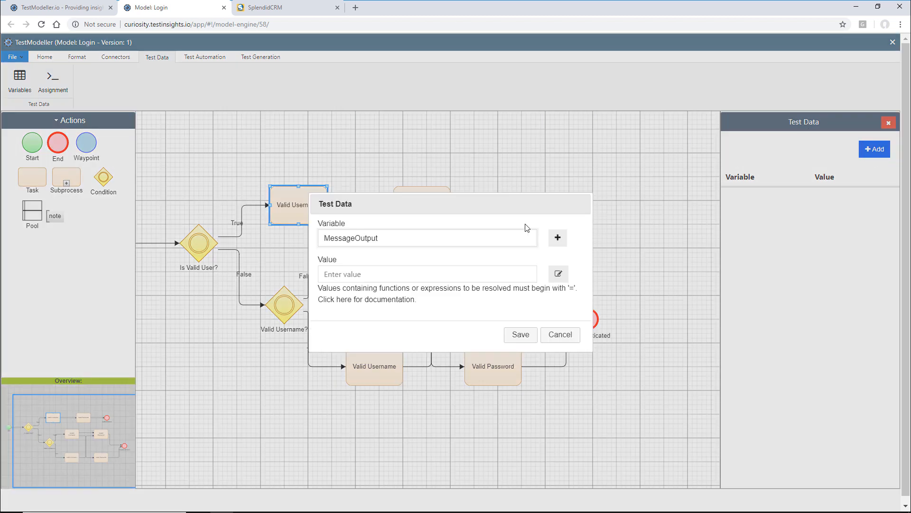
left_click(509, 243)
left_click(505, 277)
left_click(503, 272)
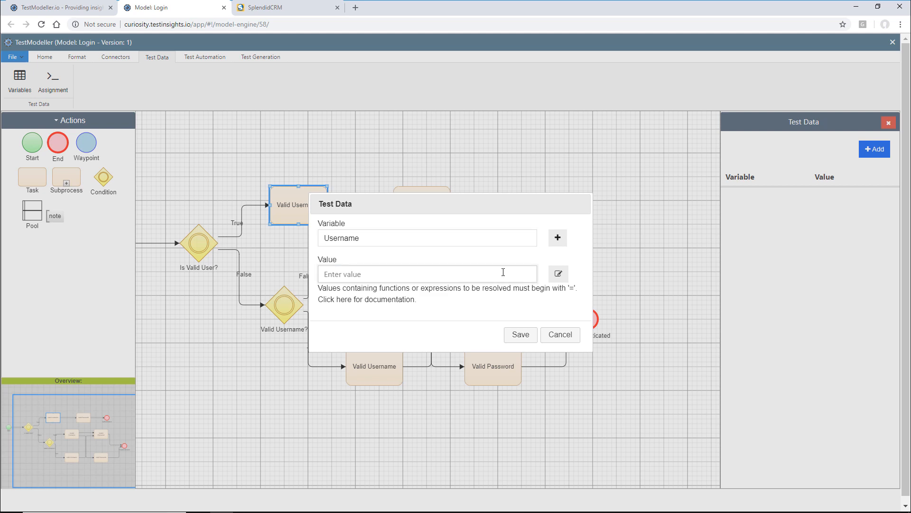
type("admin")
left_click(520, 335)
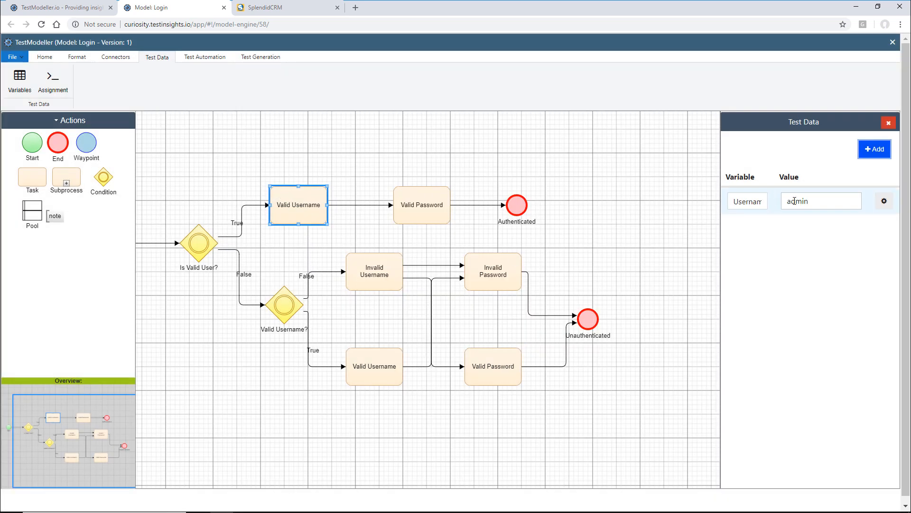
left_click(488, 210)
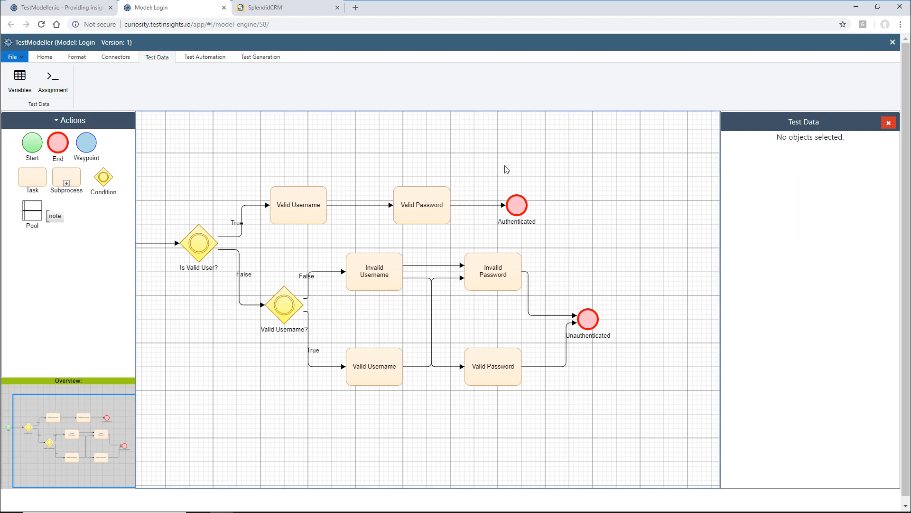
- Set the upper Valid Password task's Password variable to DataGen.Internet.Password() and save it
left_click(447, 213)
left_click(878, 150)
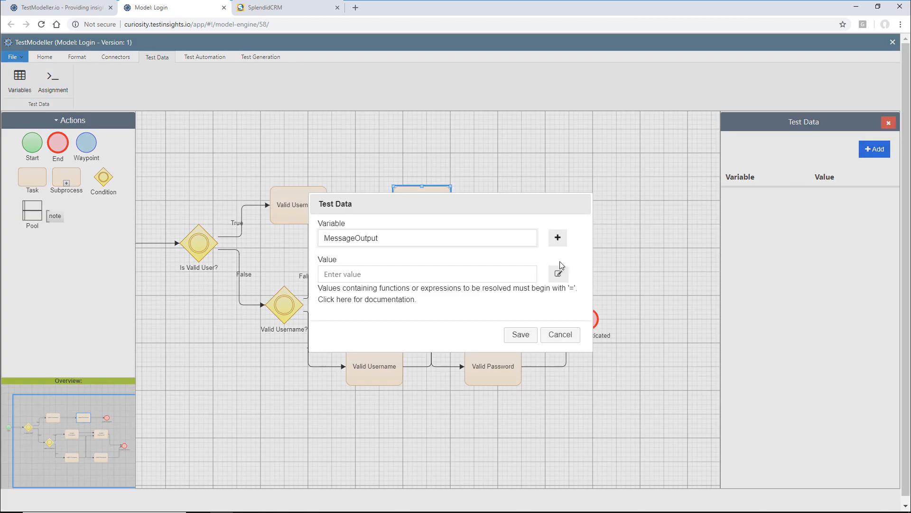
left_click(499, 238)
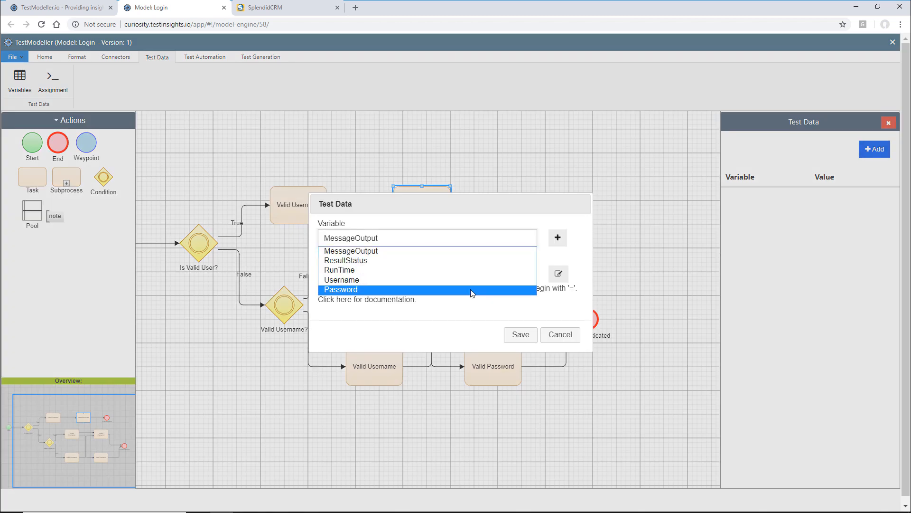
left_click(492, 289)
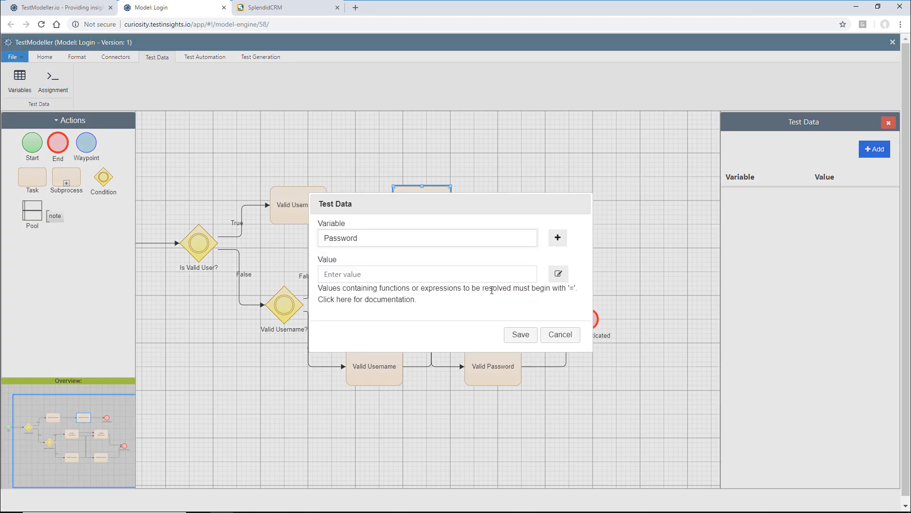
left_click(559, 275)
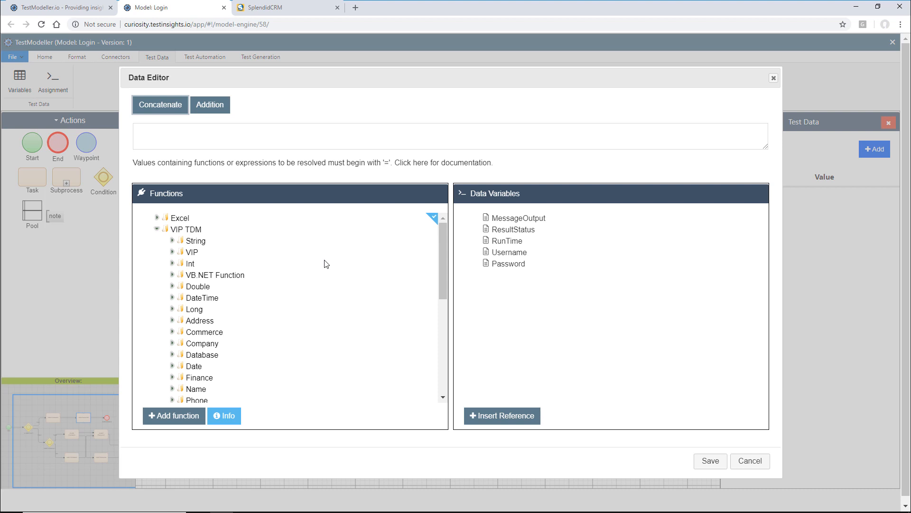
left_click(442, 243)
left_click_drag(443, 244, 440, 263)
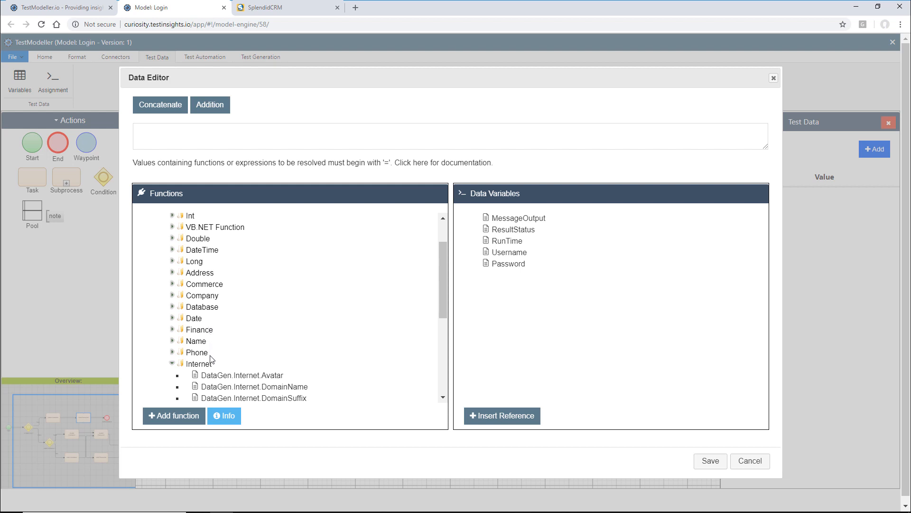
left_click_drag(446, 296, 448, 337)
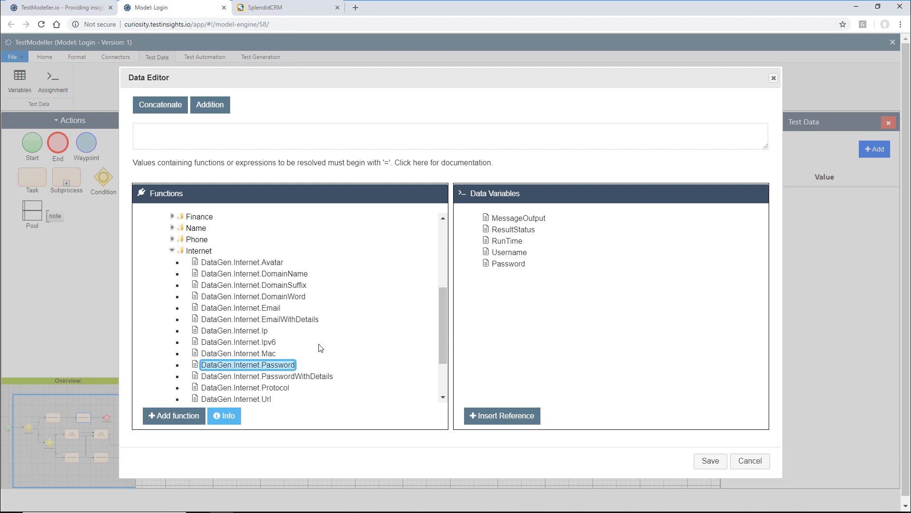
left_click(283, 142)
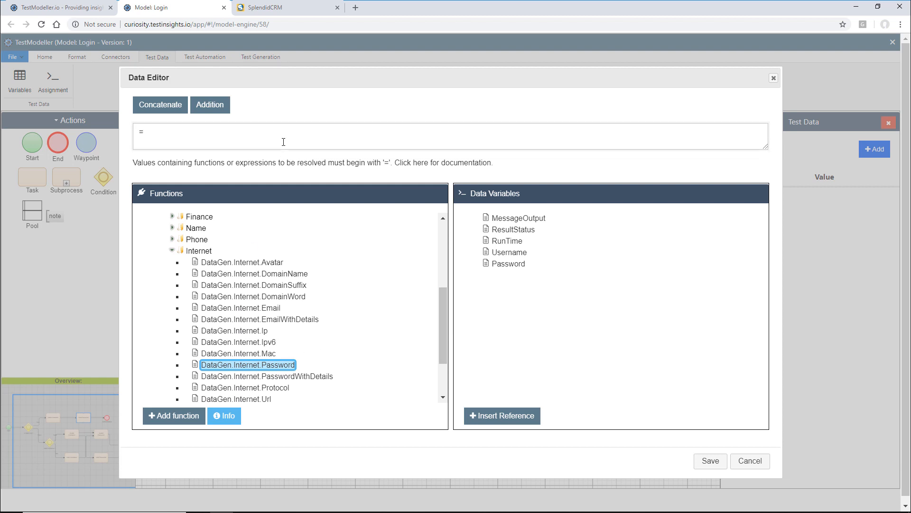
left_click(185, 414)
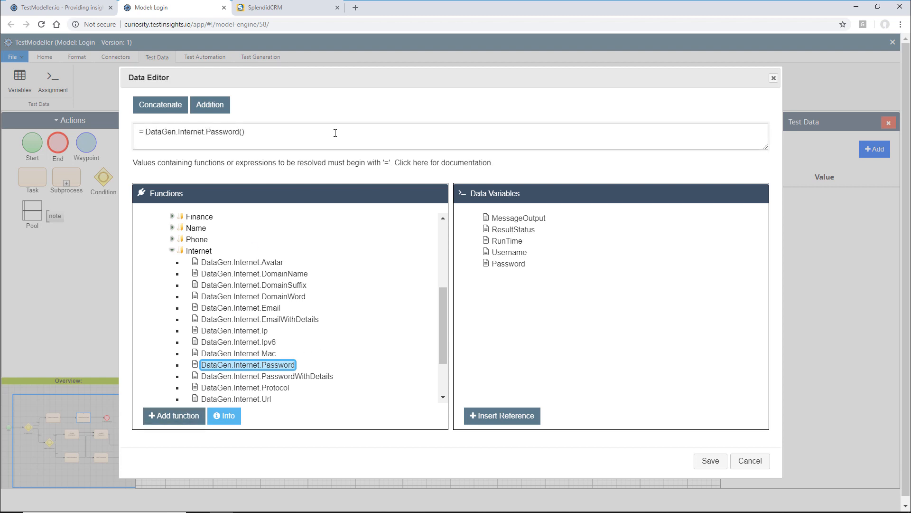
left_click(710, 460)
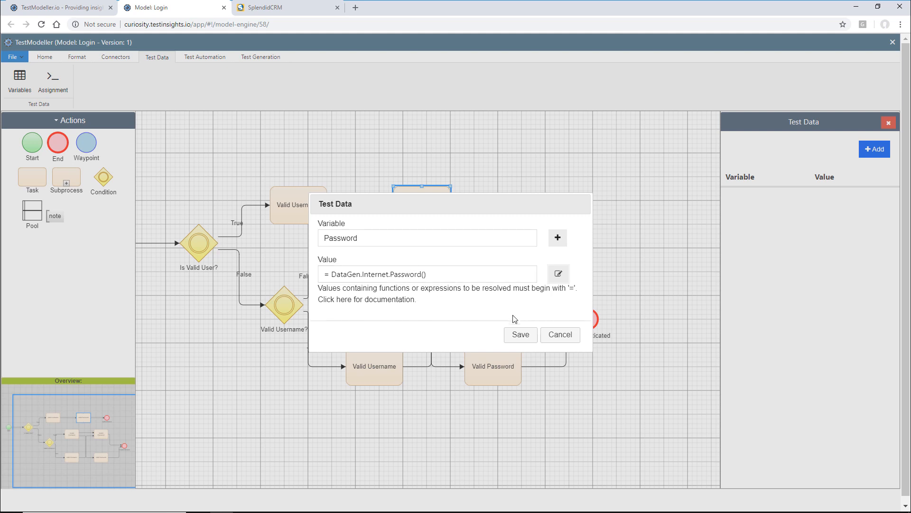
left_click(521, 335)
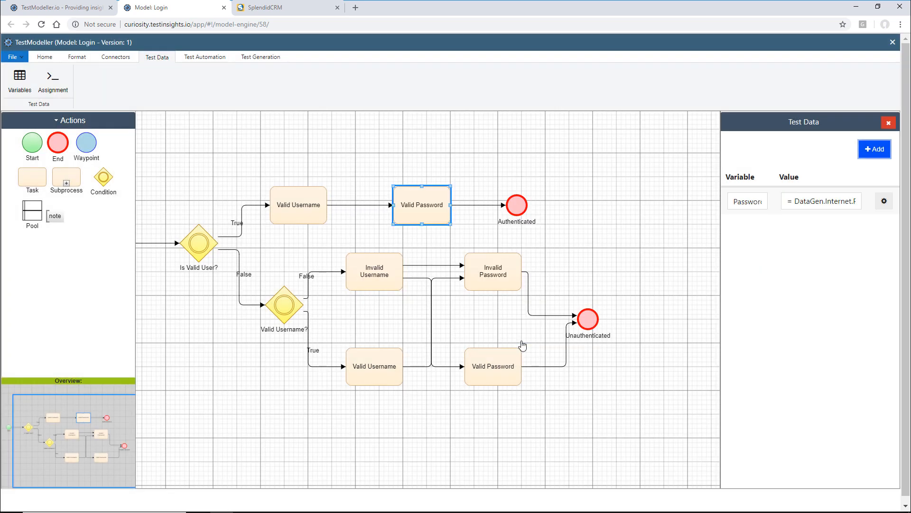
left_click(597, 226)
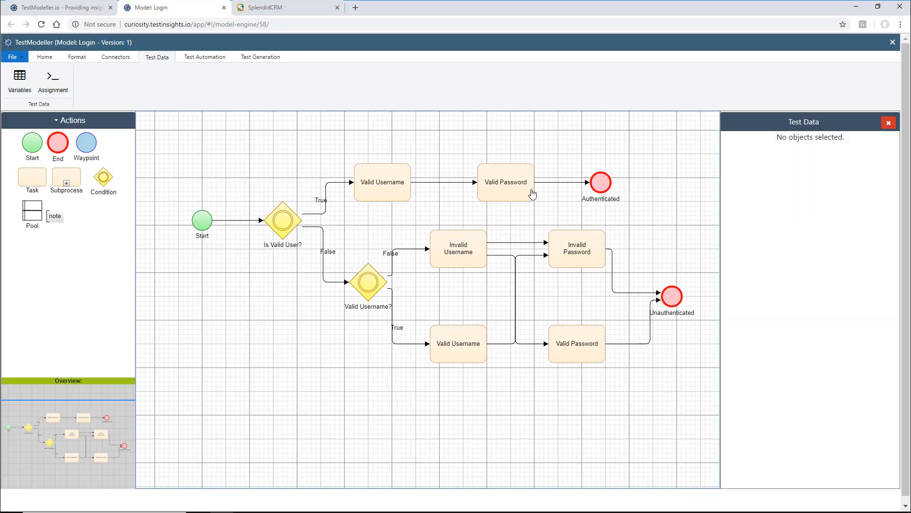
left_click(586, 249)
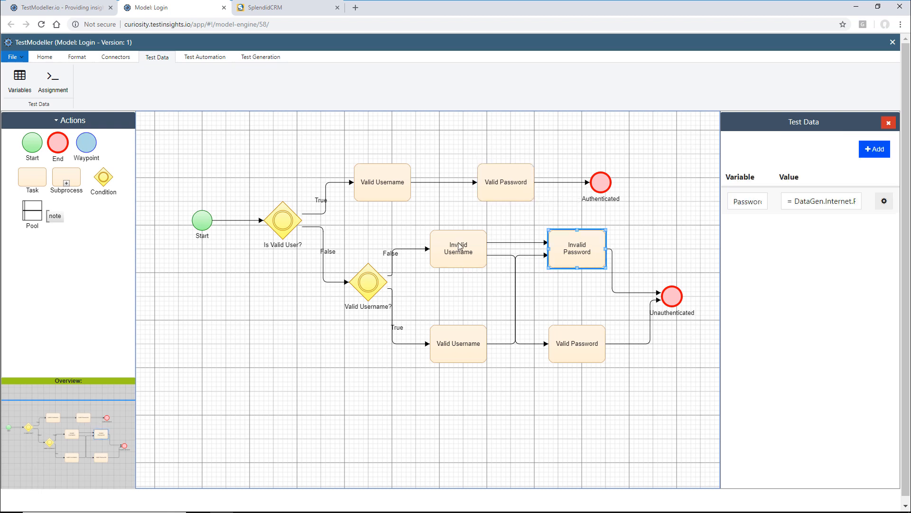
left_click(459, 246)
left_click(446, 193)
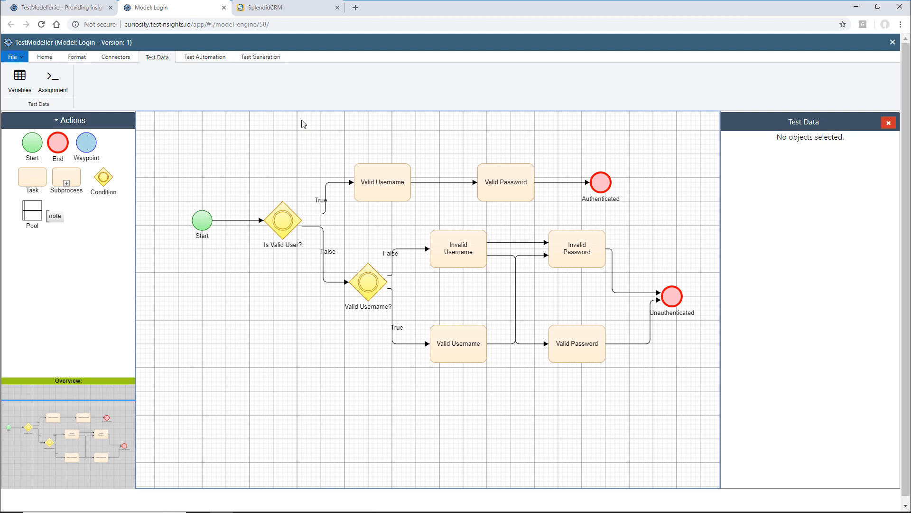
- Create a module named 'Authenticated' for the Authenticated end node and open it in Module Editor
left_click(202, 57)
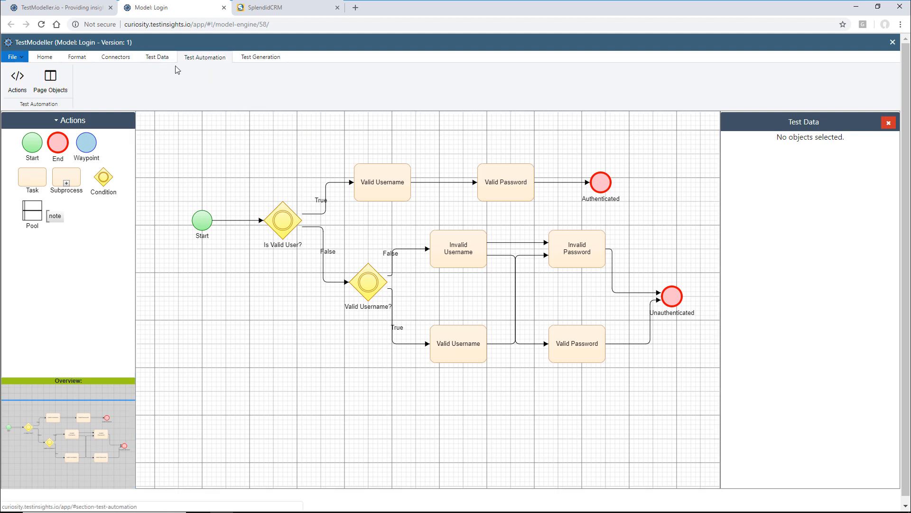
left_click(17, 79)
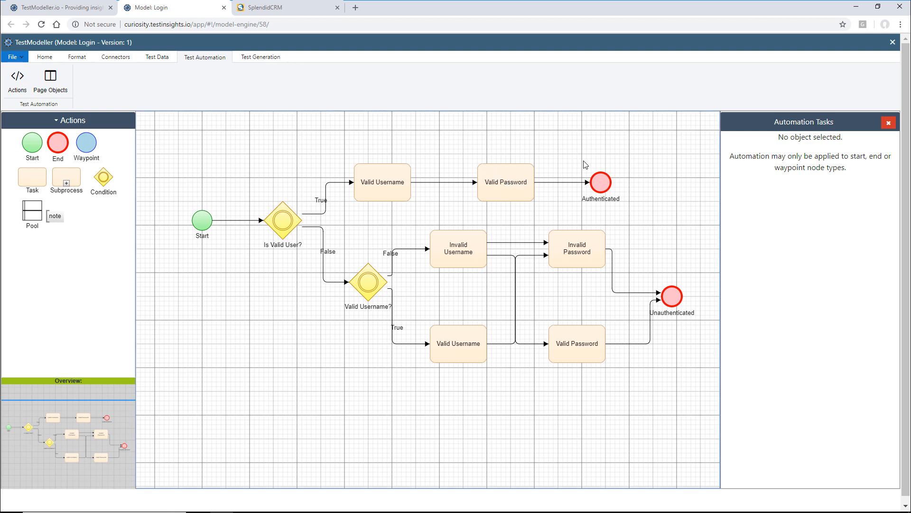
left_click(601, 181)
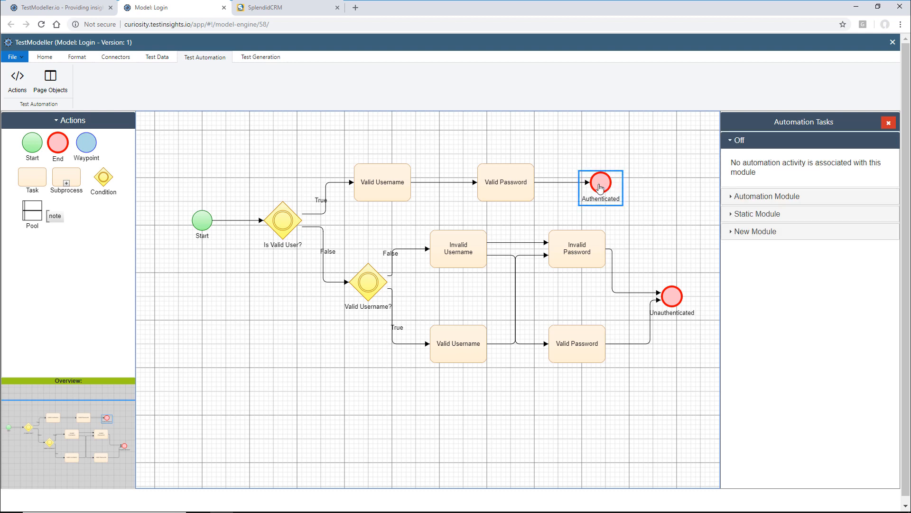
left_click(763, 232)
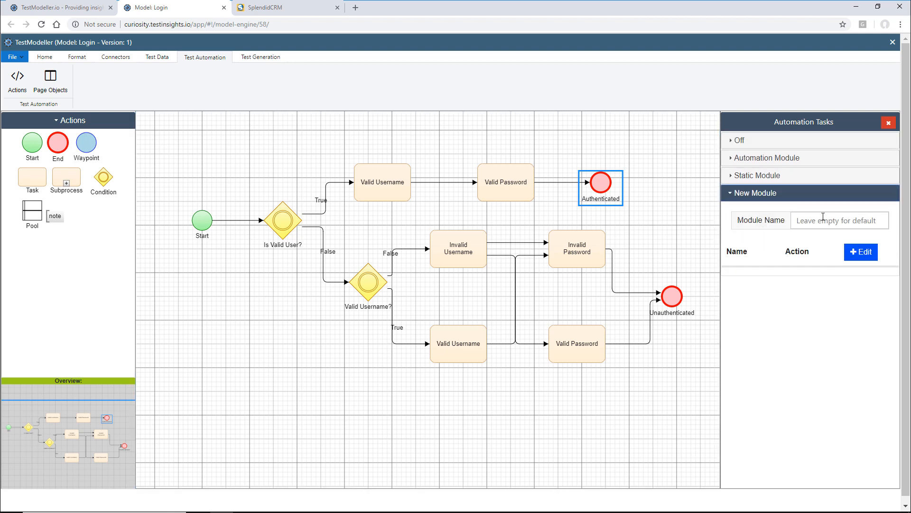
type("Auth")
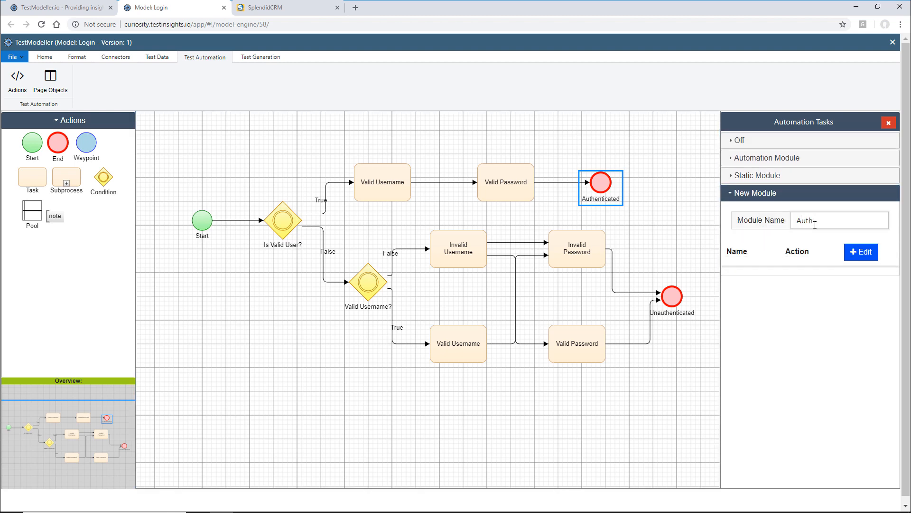
type("enticated")
left_click(862, 255)
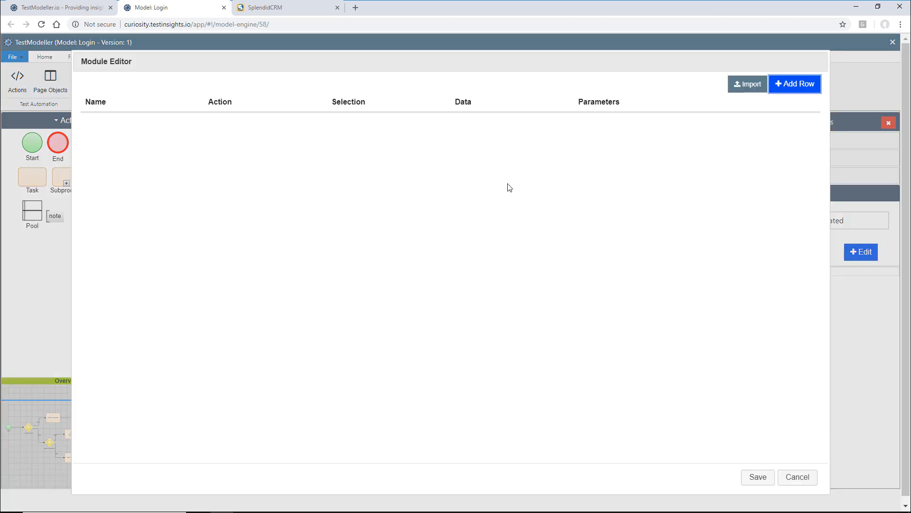
- Add an 'Enter username' action that enters the Username variable into the User Name field
left_click(803, 90)
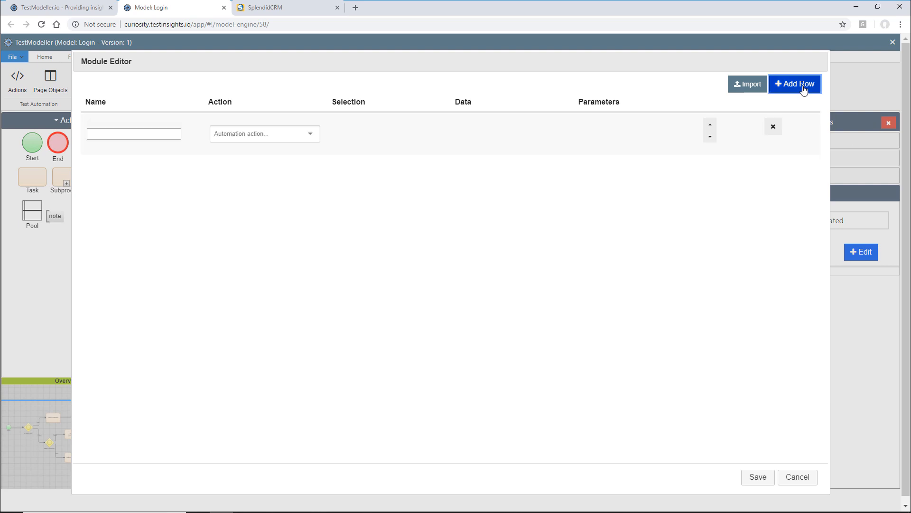
left_click(169, 134)
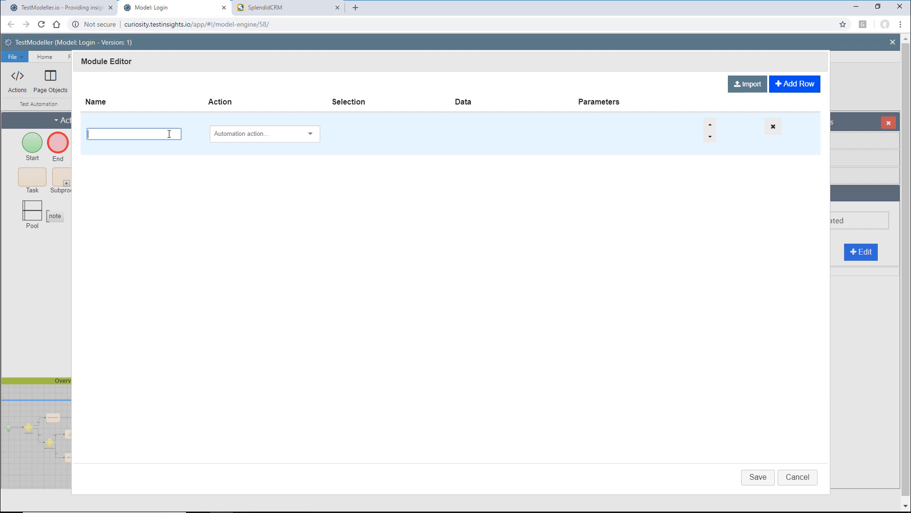
type("Enter username")
left_click(264, 144)
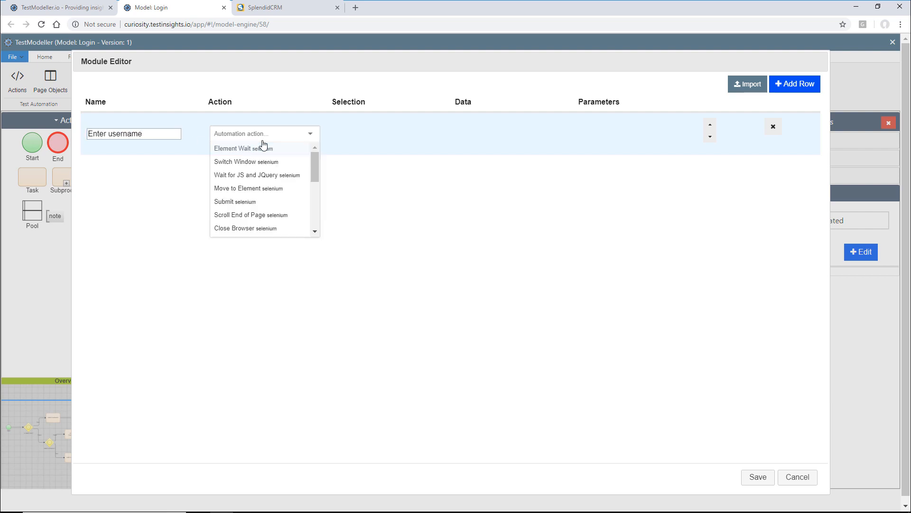
type("enter")
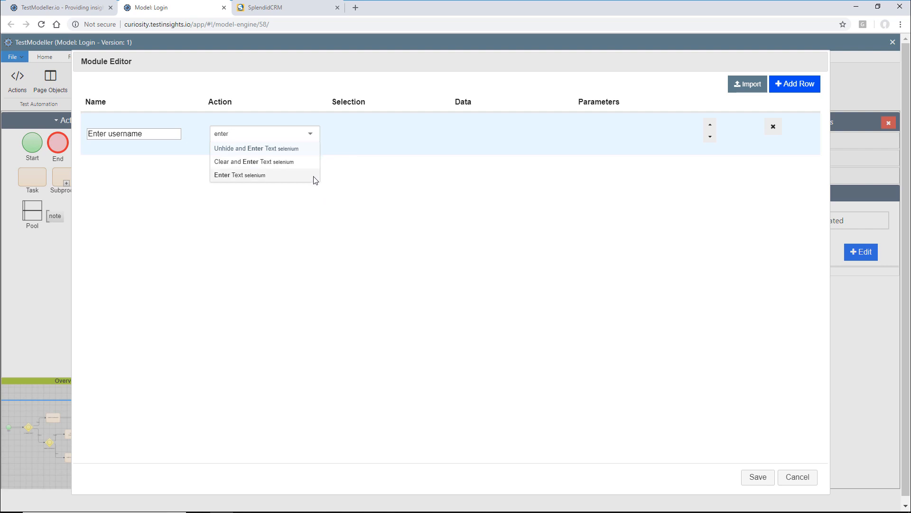
left_click(283, 177)
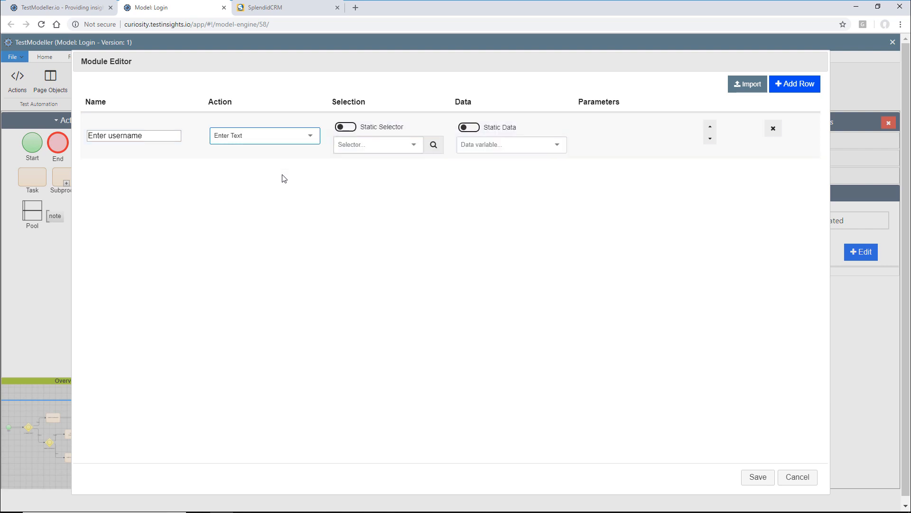
left_click(414, 151)
type("user")
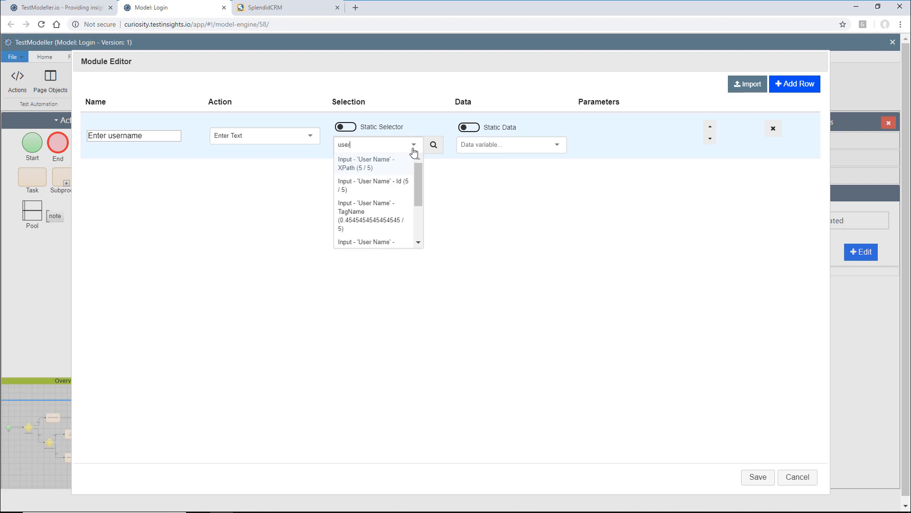
left_click(389, 160)
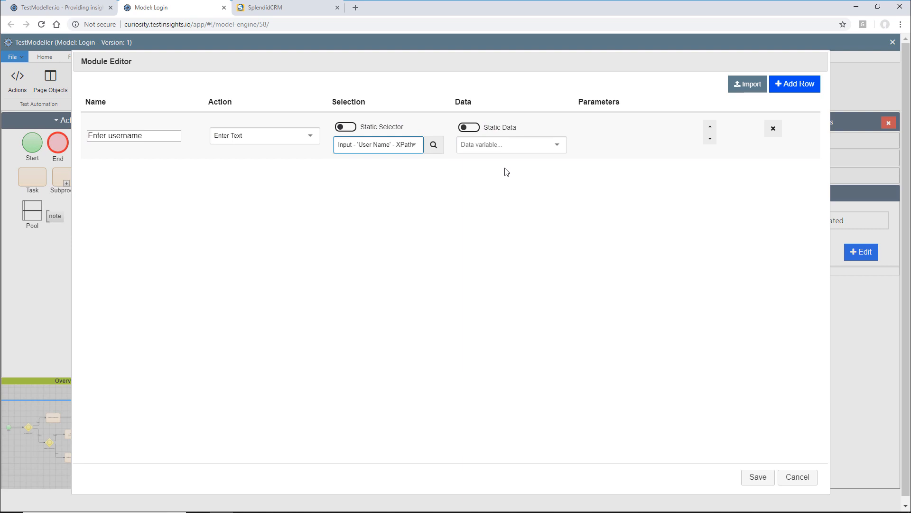
left_click(560, 144)
type("user")
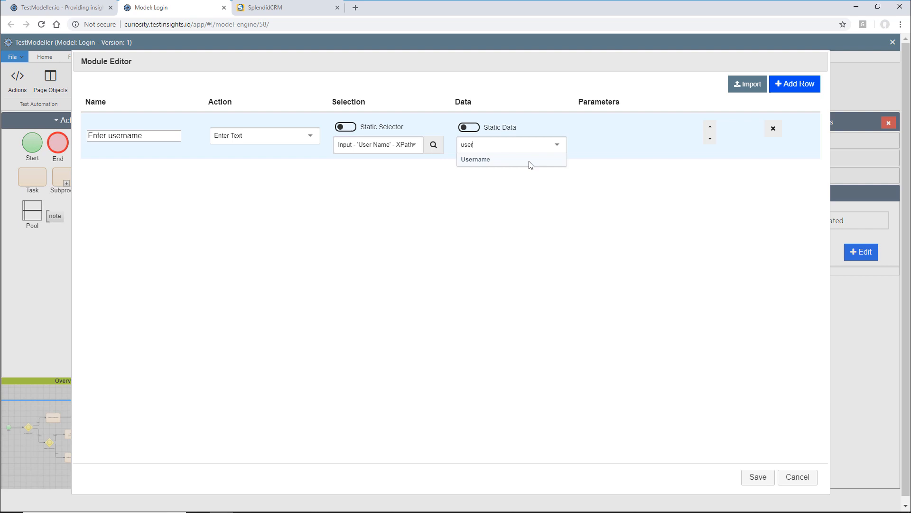
left_click(530, 165)
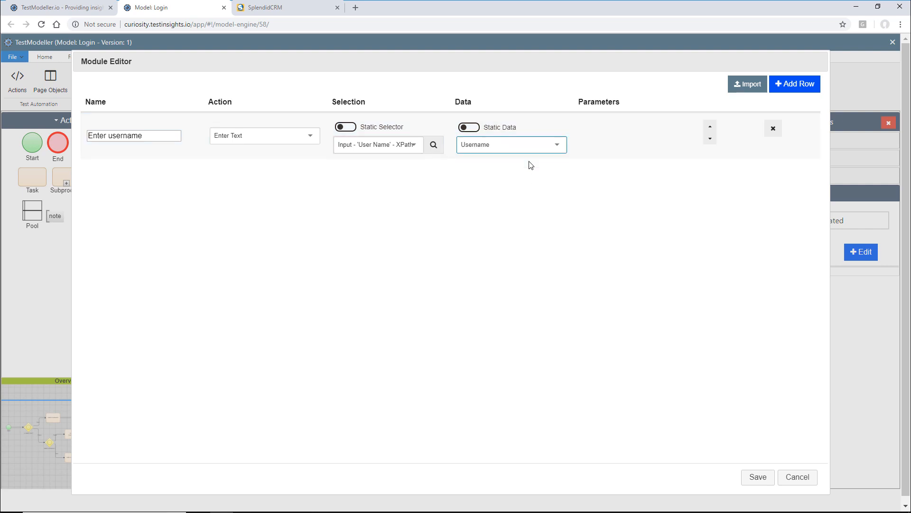
- Add an 'Enter password' action that enters the Password variable into the Password field
left_click(795, 87)
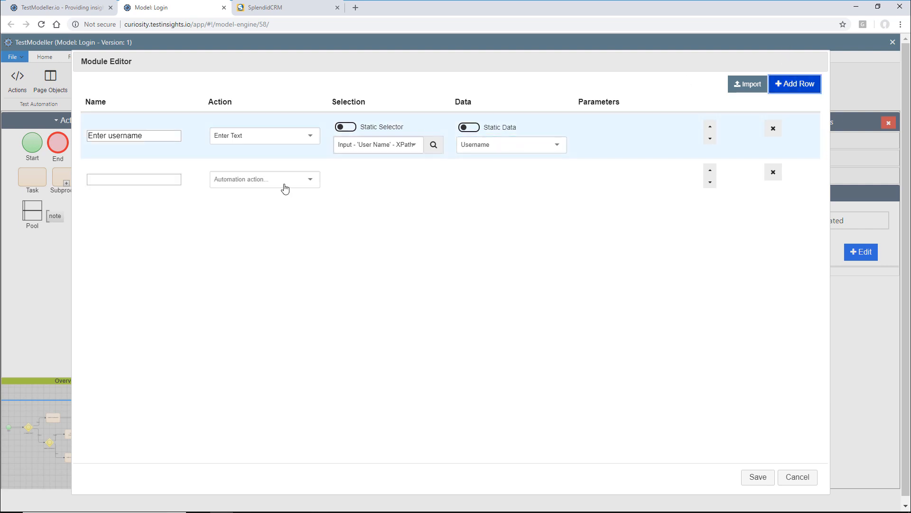
left_click(153, 179)
type("Enter password")
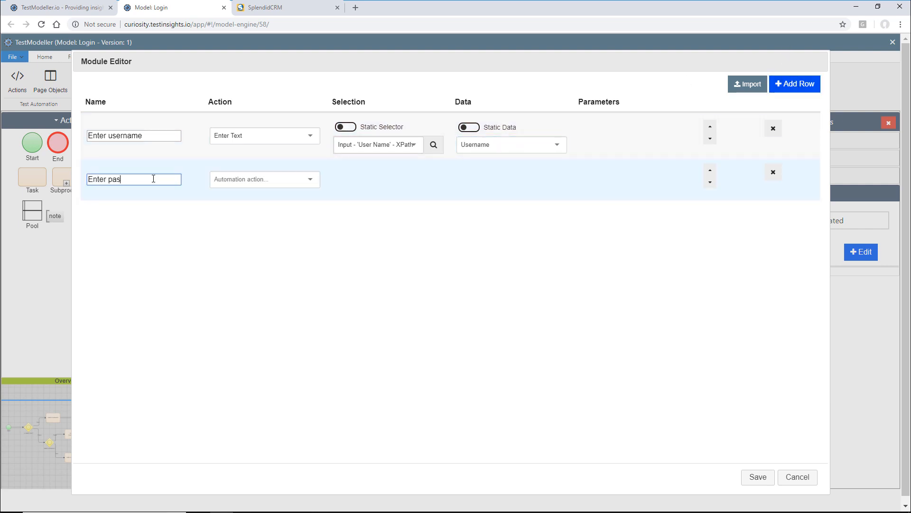
left_click(222, 184)
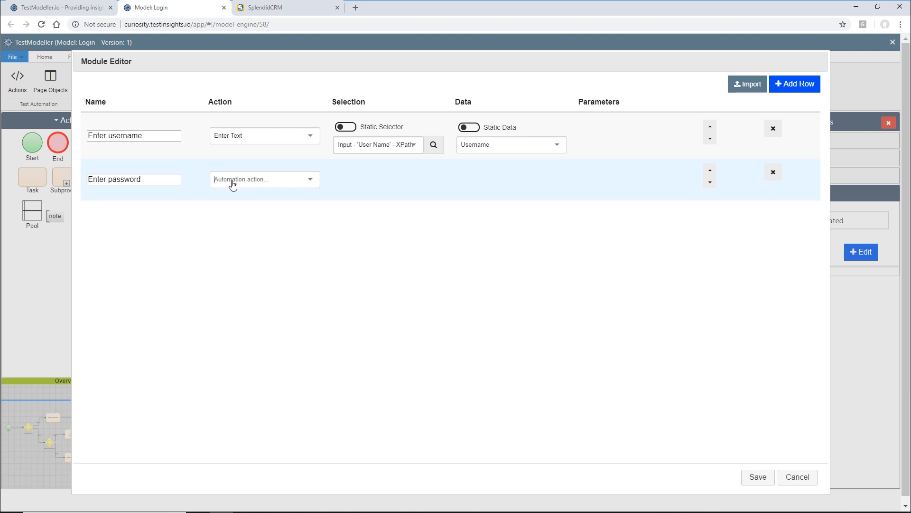
type("nter")
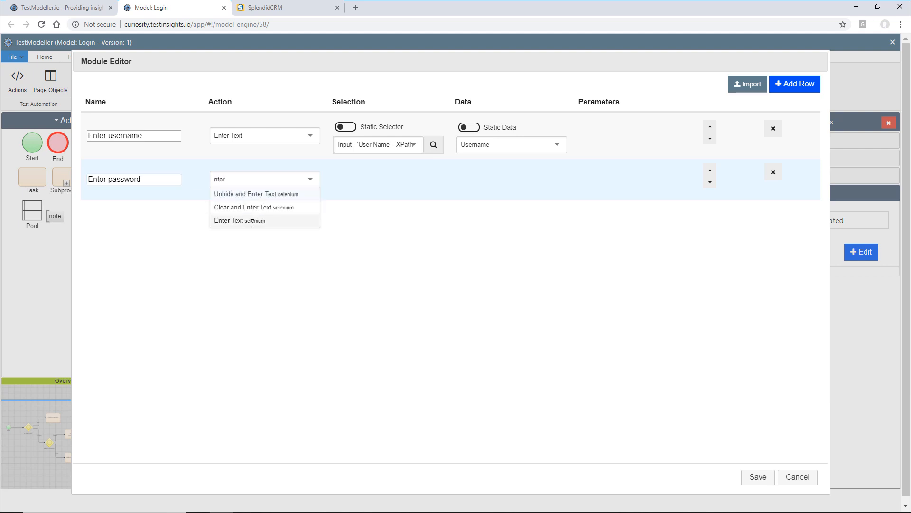
left_click(246, 220)
left_click(363, 191)
type("passwo")
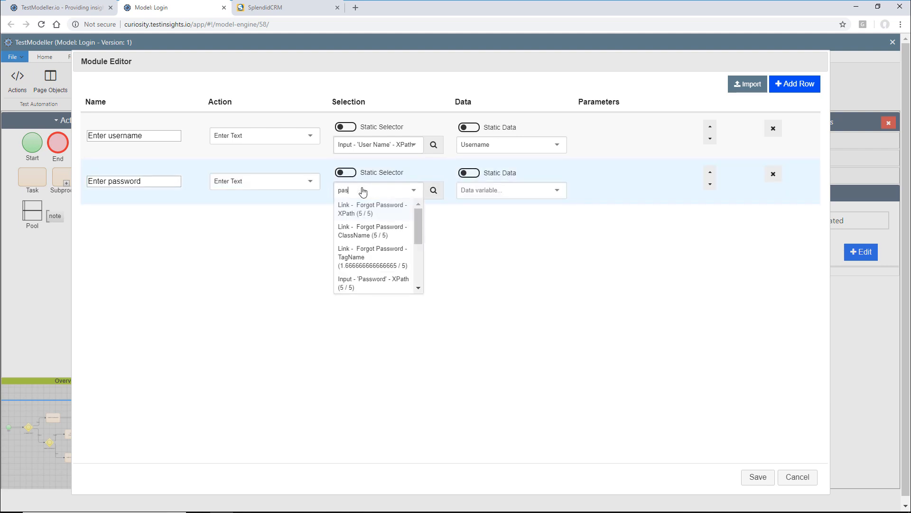
left_click(373, 282)
left_click(513, 193)
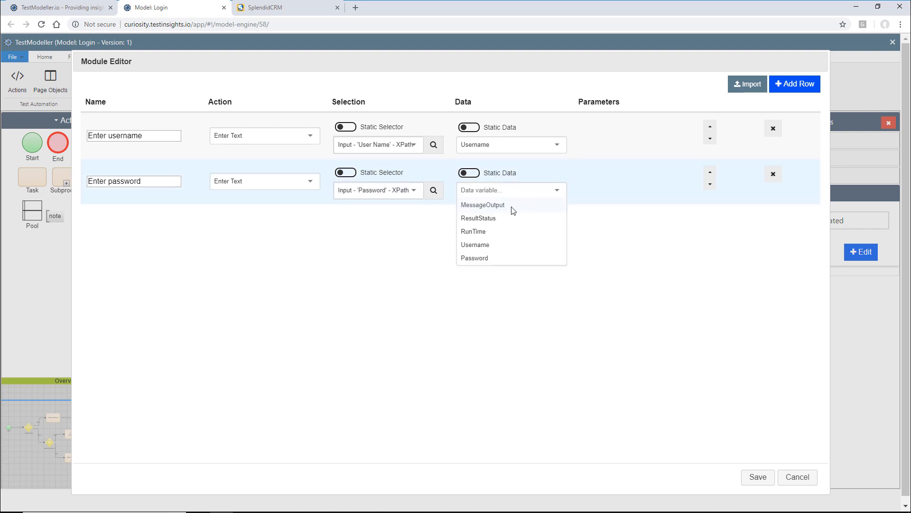
left_click(504, 259)
- Add a 'Click login' action that clicks the Login button via its XPath selector
left_click(812, 86)
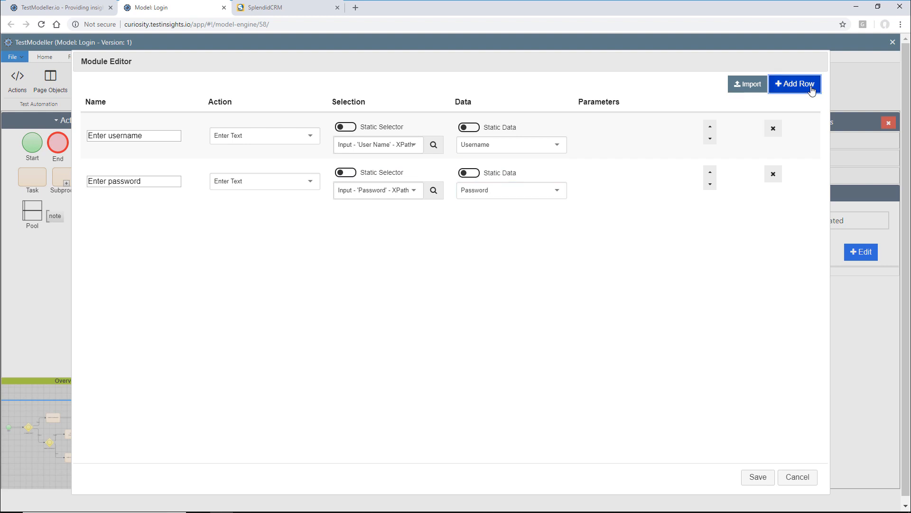
left_click(122, 225)
type("Click login")
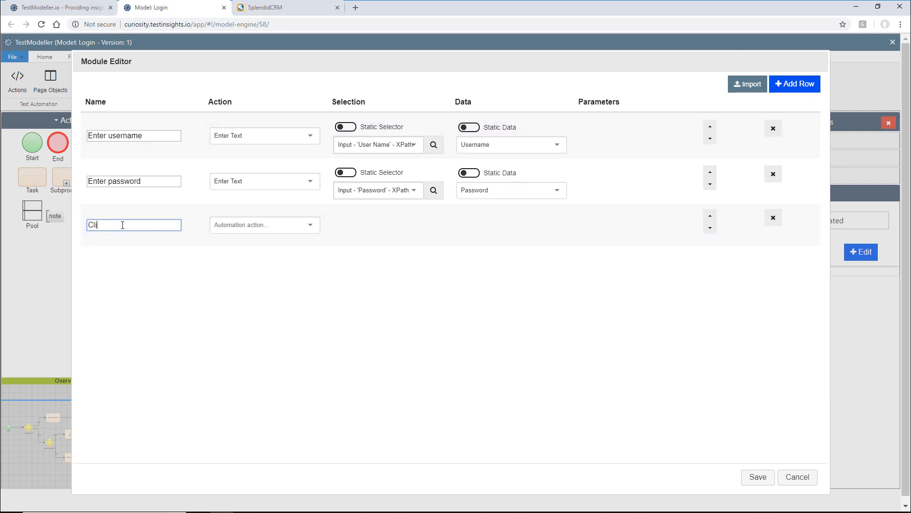
left_click(240, 227)
type("click")
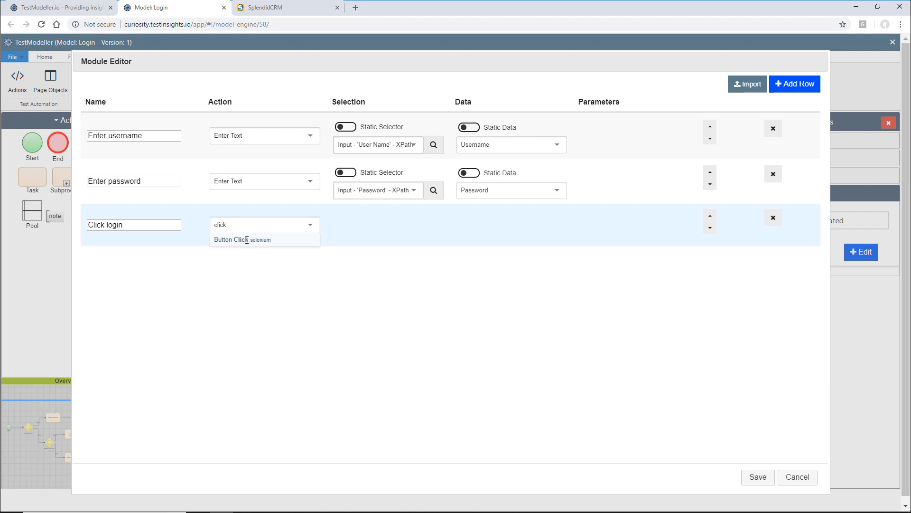
left_click(246, 239)
left_click(404, 236)
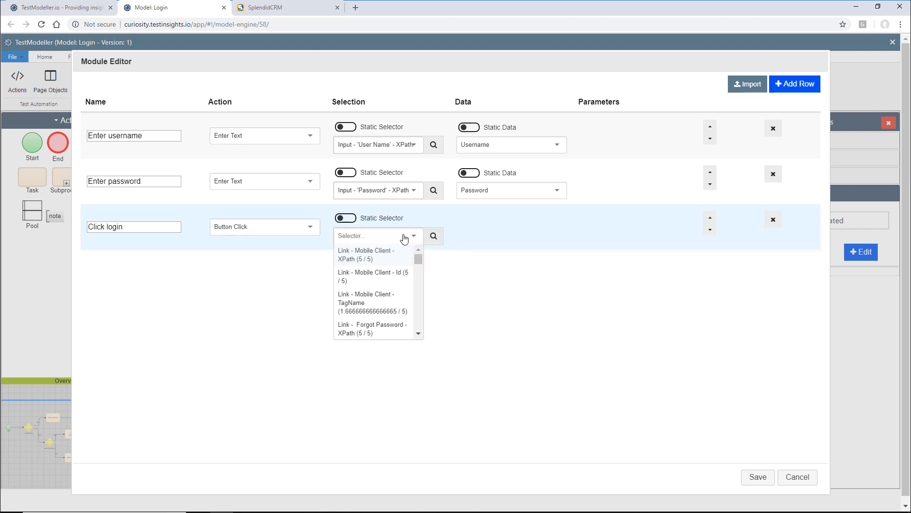
type("login")
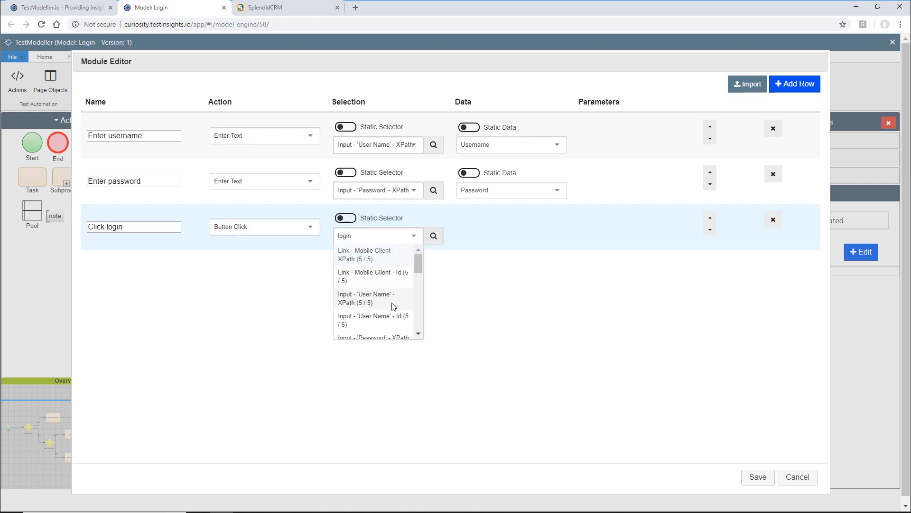
scroll(392, 306, "down", 5)
scroll(393, 306, "up", 2)
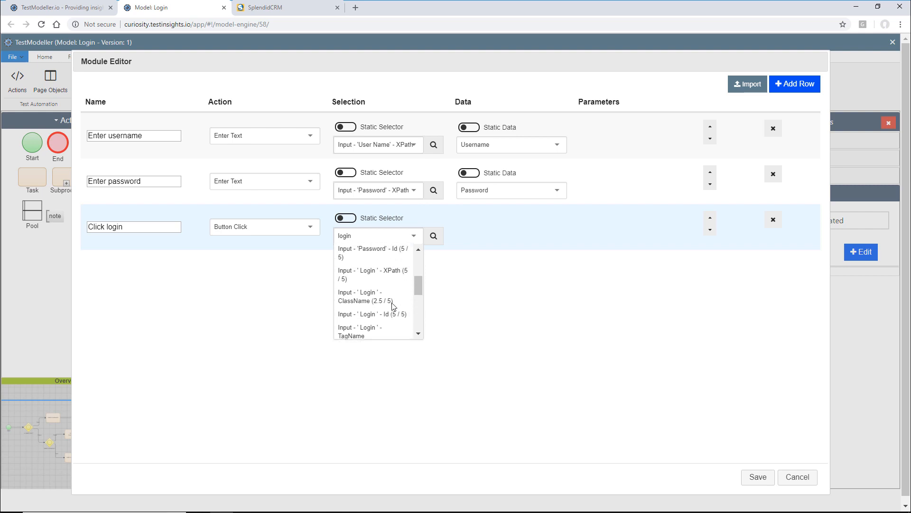
left_click(391, 301)
- Add 'Check Login Success' (Capture Page Contains "Success" into ResultStatus, counted in result) and save the module
left_click(799, 90)
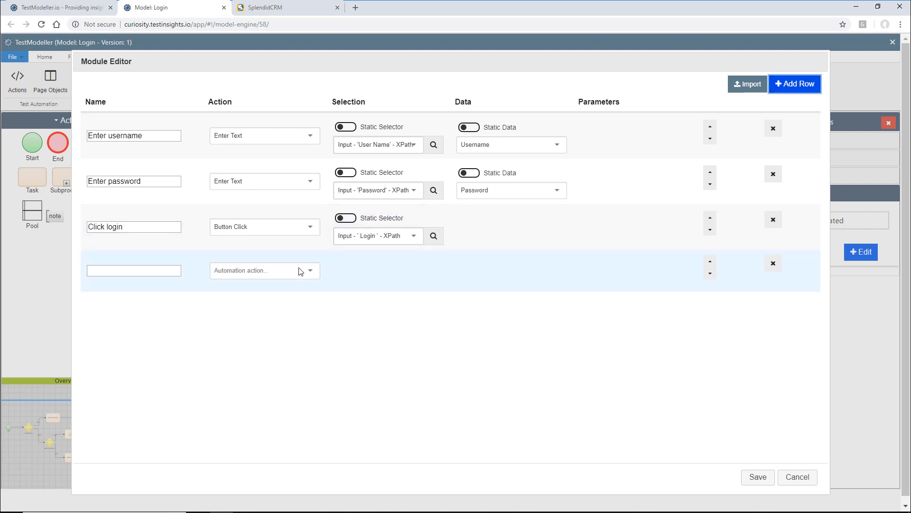
left_click(107, 273)
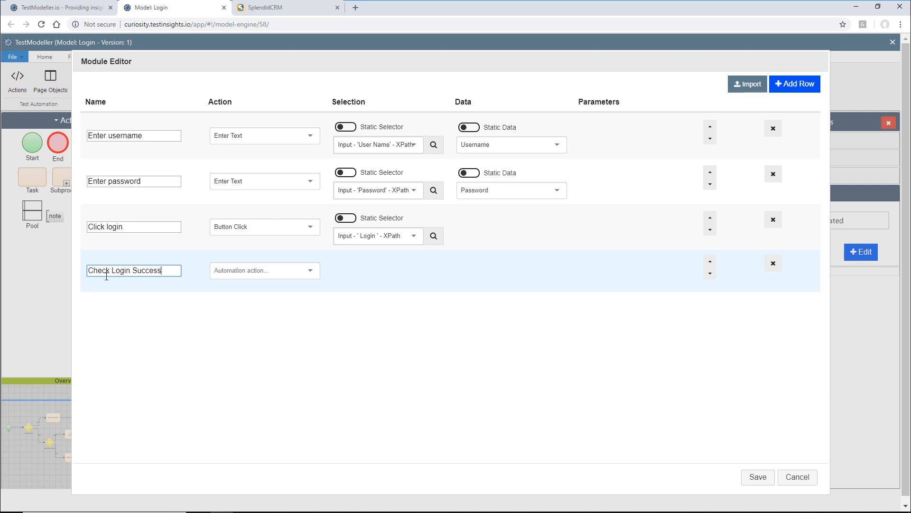
left_click(280, 271)
type("cap")
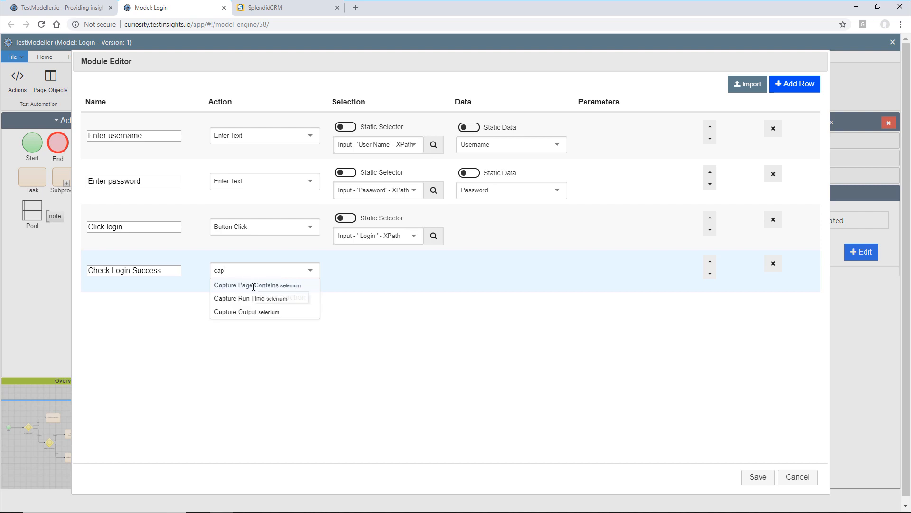
left_click(260, 287)
left_click(413, 281)
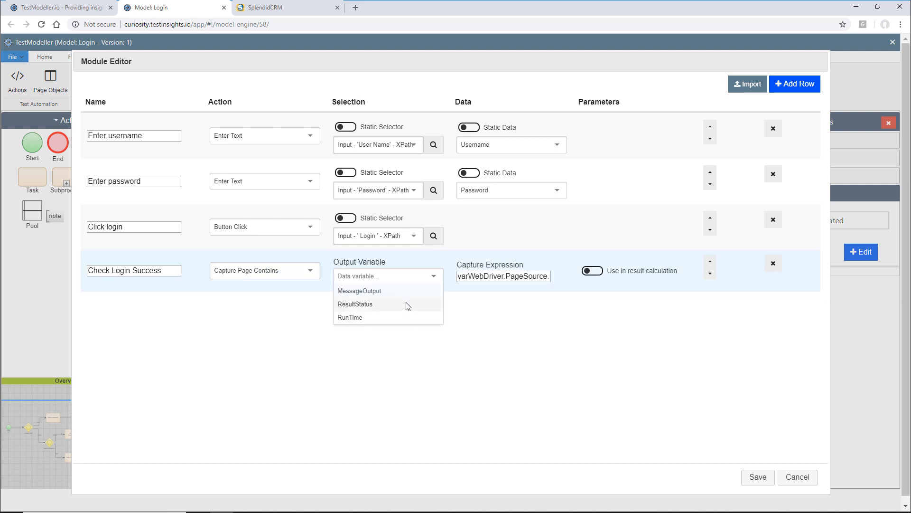
left_click(404, 301)
left_click(594, 271)
left_click(531, 289)
key("Right")
key("Right")
key("Right")
key("Right")
key("Right")
key("Right")
key("Right")
key("Right")
key("Right")
key("Right")
key("Right")
key("Right")
key("Right")
key("Right")
key("Right")
key("Right")
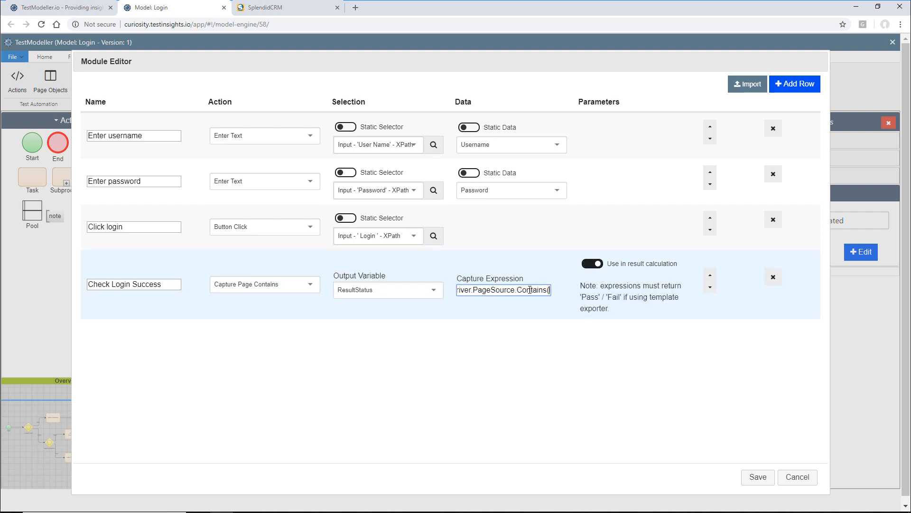
key("BackSpace")
type("\"")
key("Delete")
key("Delete")
key("Delete")
key("Delete")
key("Delete")
key("Delete")
key("Delete")
type("Success\") ?")
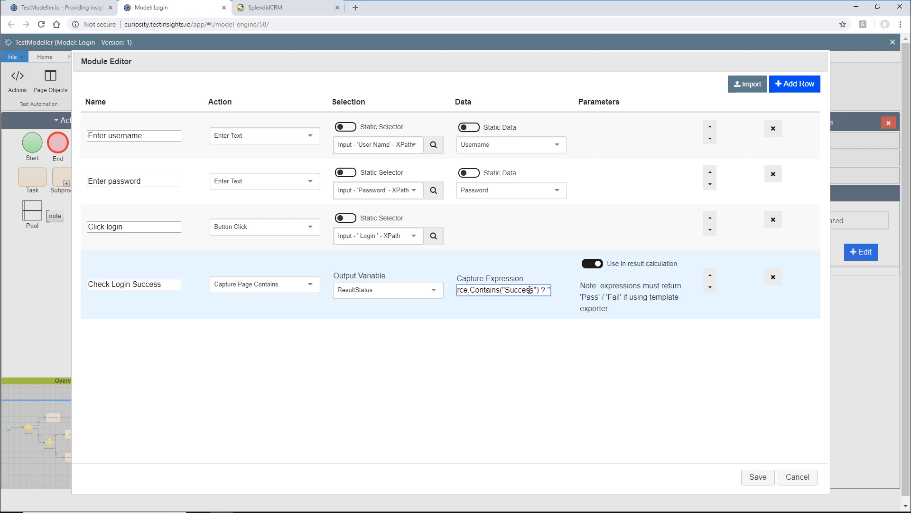
left_click(535, 335)
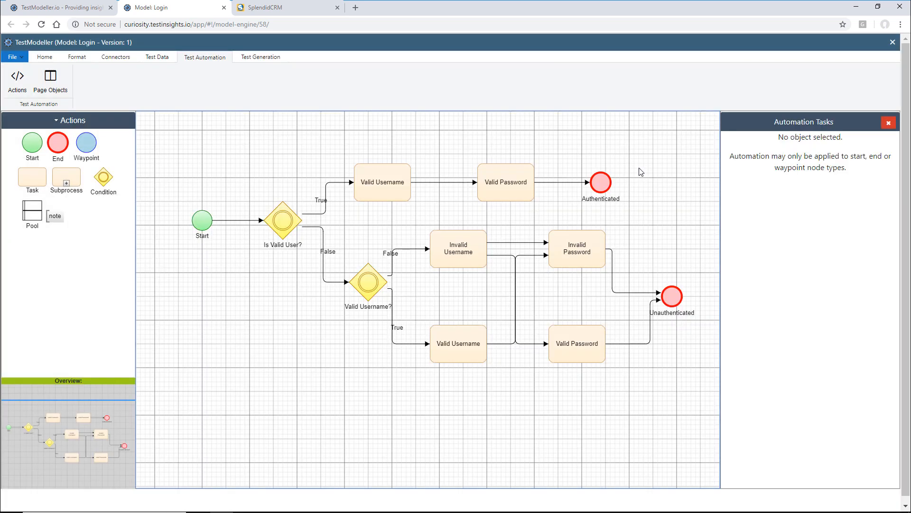
left_click(607, 181)
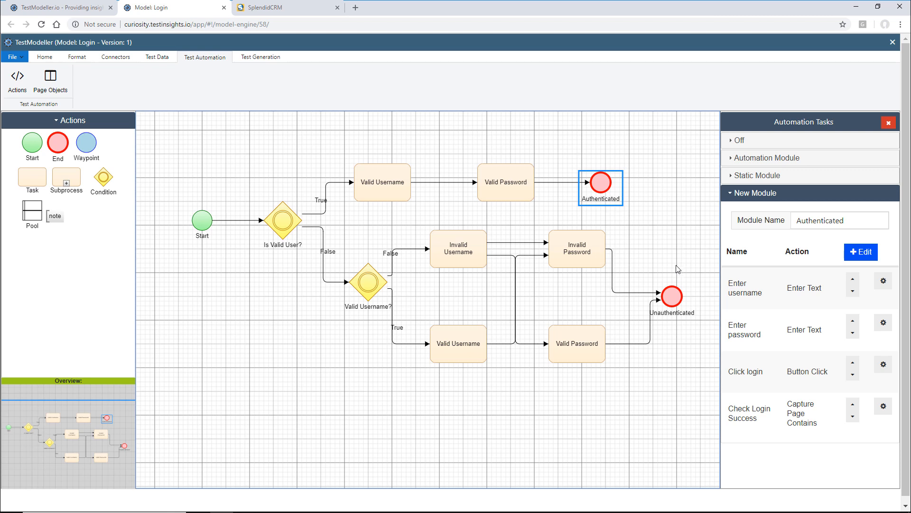
- Create a new module named 'Unauthenticated' on the Unauthenticated end node
left_click(672, 296)
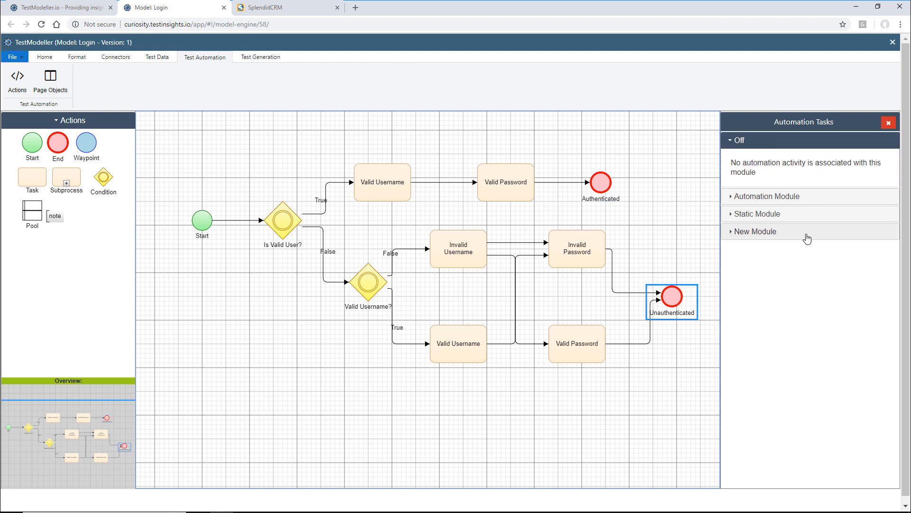
left_click(804, 233)
left_click(818, 225)
type("Unauthenticated")
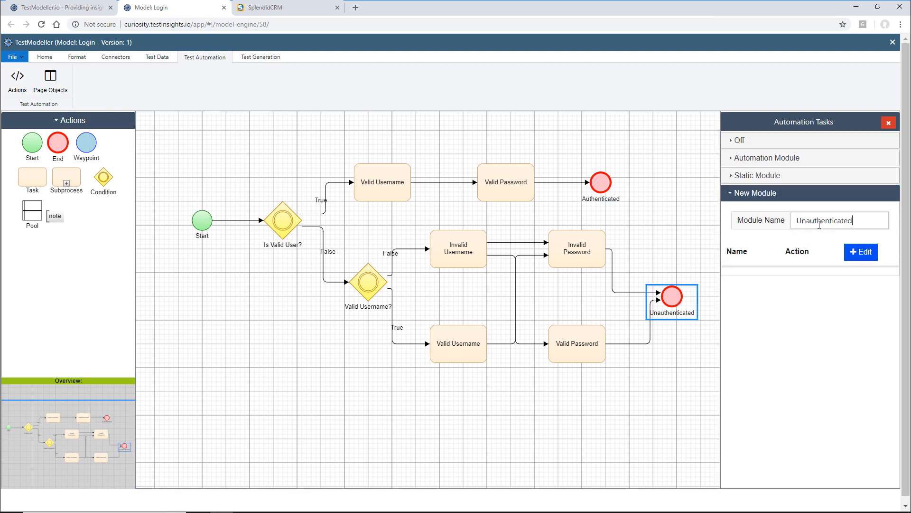
key("Return")
- Add an 'Enter username' action filling the User Name field with the Username variable
left_click(799, 84)
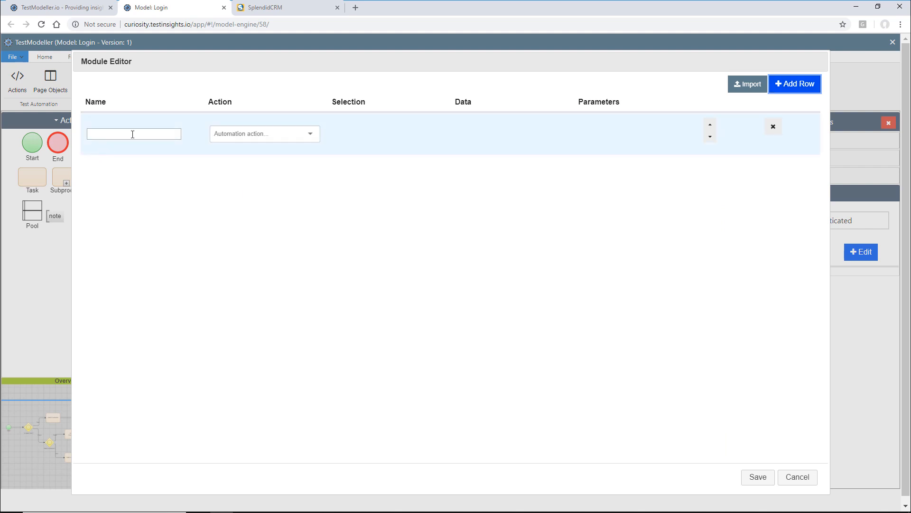
left_click(132, 134)
type("Enter username")
left_click(249, 136)
type("send")
key("BackSpace")
key("BackSpace")
key("BackSpace")
key("BackSpace")
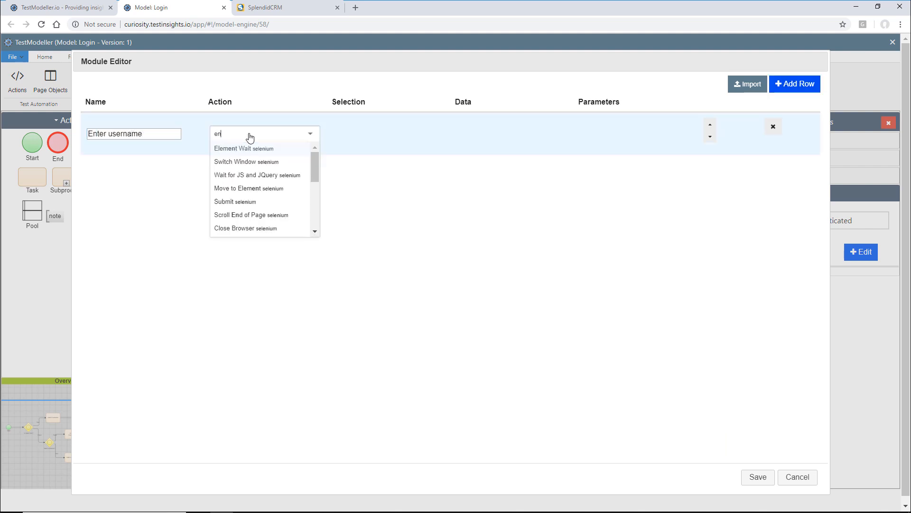
type("enter")
key("Return")
left_click(384, 152)
type("user")
left_click(392, 164)
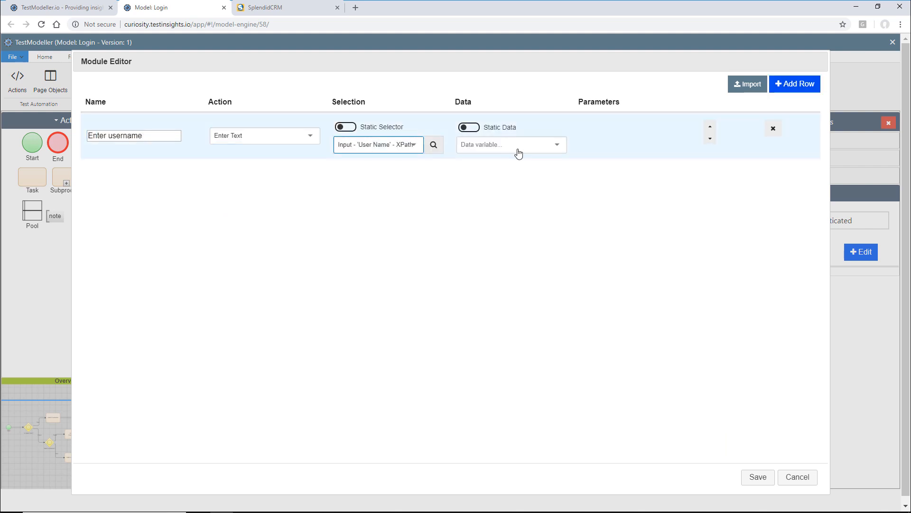
left_click(518, 153)
type("user")
key("Return")
- Add an 'Enter password' action filling the Password field with the Password variable
left_click(775, 85)
left_click(133, 179)
type("Enter password")
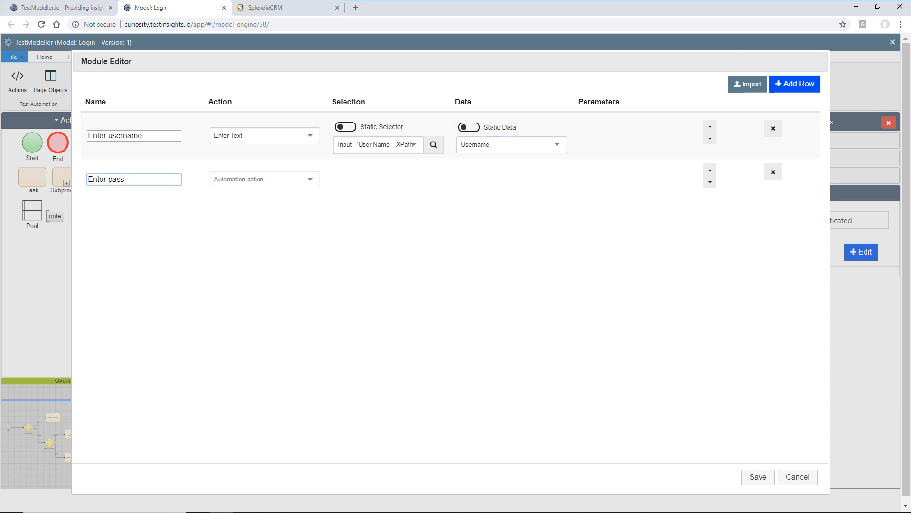
left_click(228, 182)
type("enter te")
left_click(240, 220)
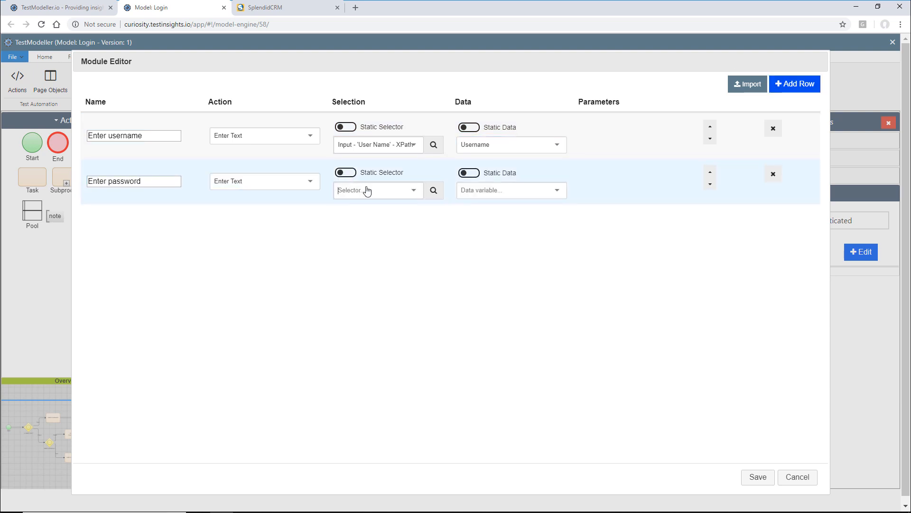
left_click(366, 189)
type("password")
left_click(384, 283)
left_click(525, 190)
left_click(477, 260)
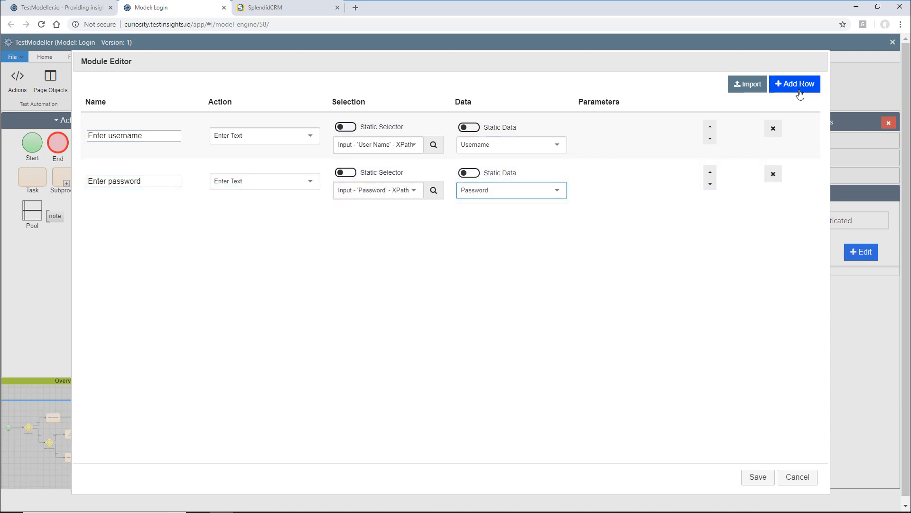
- Add a 'Click login' action that clicks the Login button's XPath selector
left_click(795, 84)
left_click(132, 225)
type("Click login")
left_click(225, 226)
type("click")
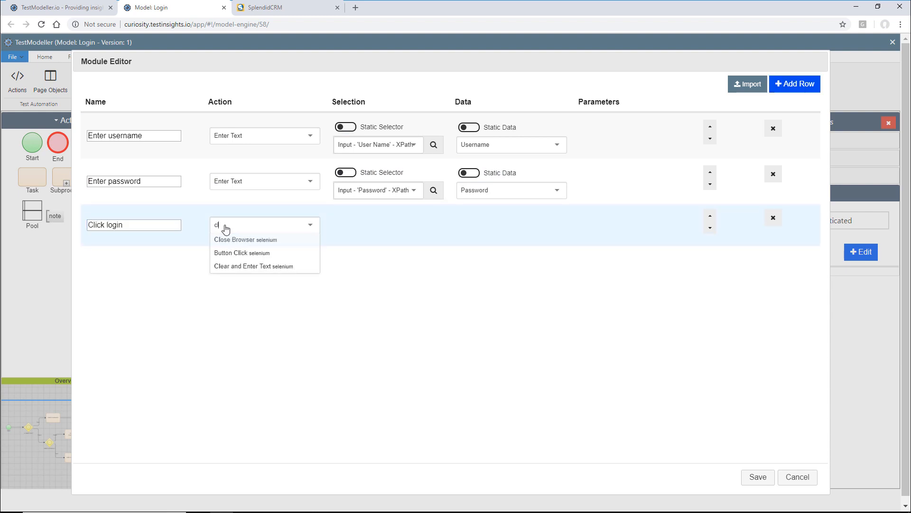
left_click(240, 240)
left_click(386, 241)
type("login")
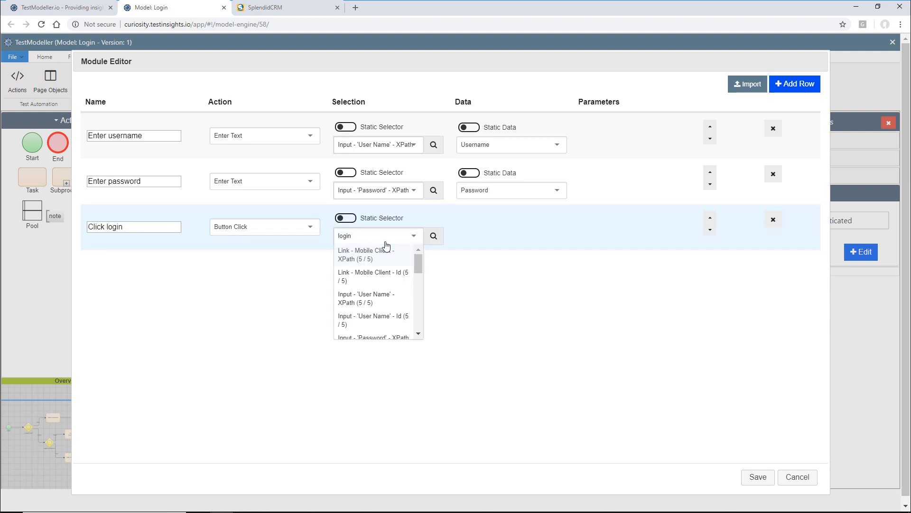
scroll(385, 314, "down", 2)
left_click(385, 311)
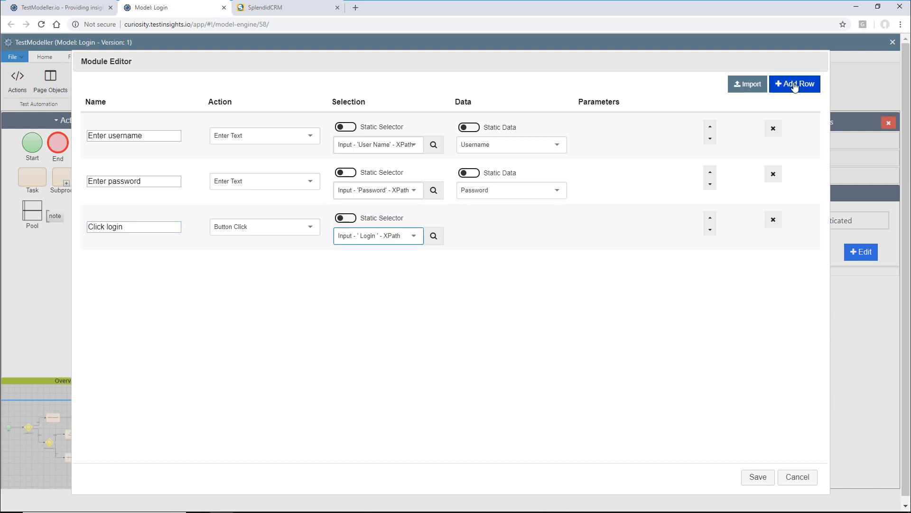
- Add an invalid-login assertion (Capture Page Contains "Error" into ResultStatus), save, and deselect the node
left_click(794, 84)
left_click(119, 271)
type("Assert im")
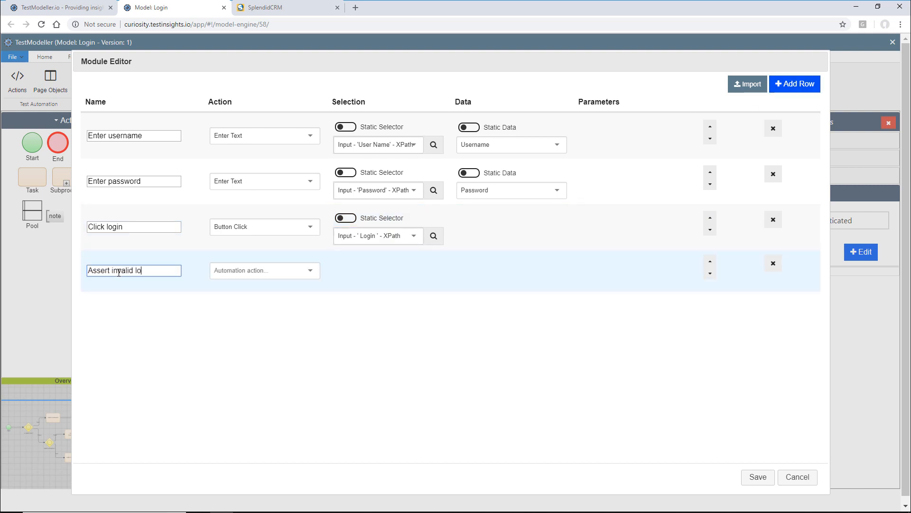
left_click(251, 274)
type("capt")
left_click(287, 286)
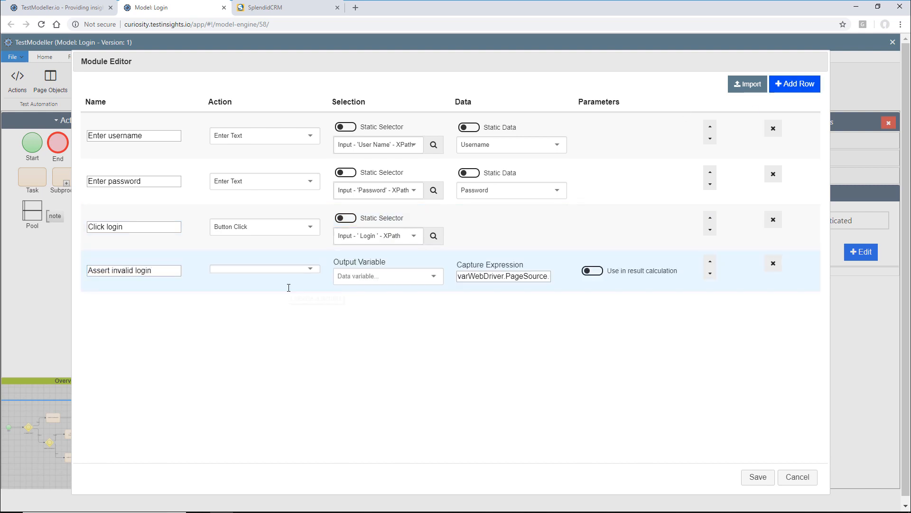
left_click(404, 280)
left_click(402, 304)
left_click(522, 276)
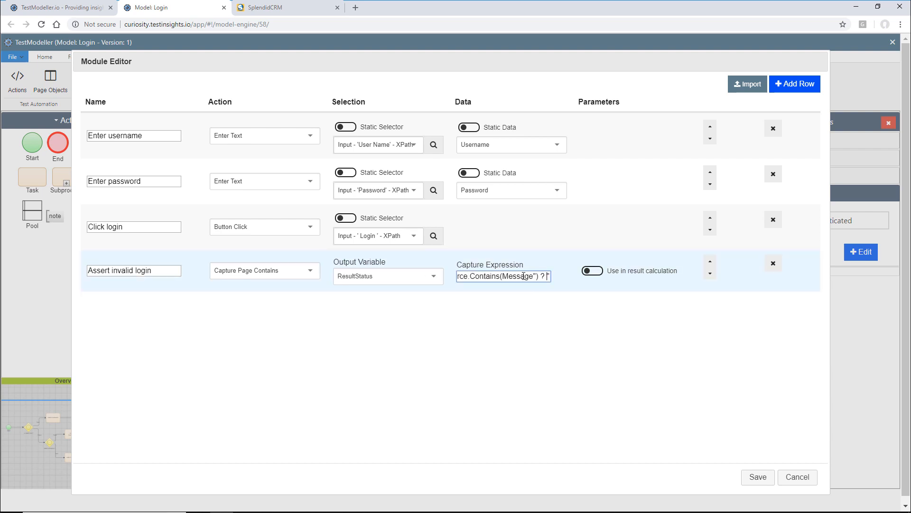
key("BackSpace")
key("BackSpace")
key("BackSpace")
key("BackSpace")
key("BackSpace")
key("BackSpace")
key("BackSpace")
type("\"Error")
left_click(594, 271)
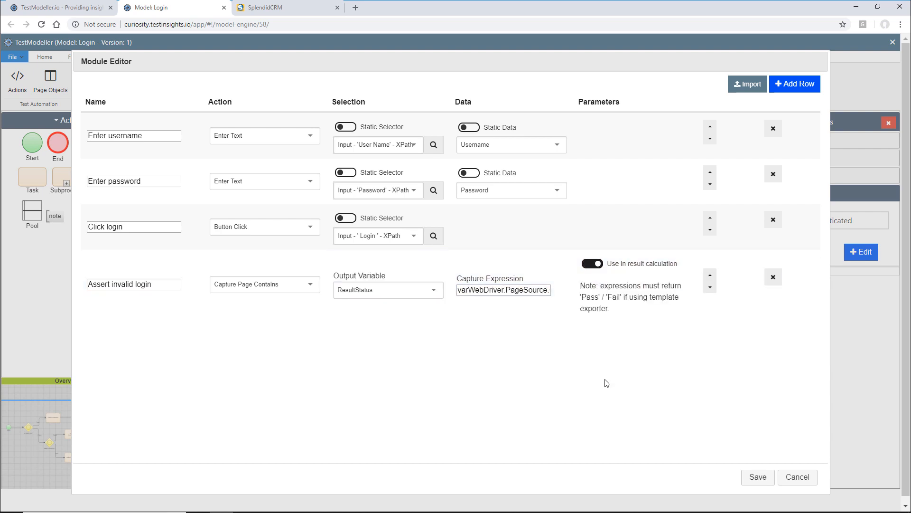
left_click(749, 477)
left_click(664, 360)
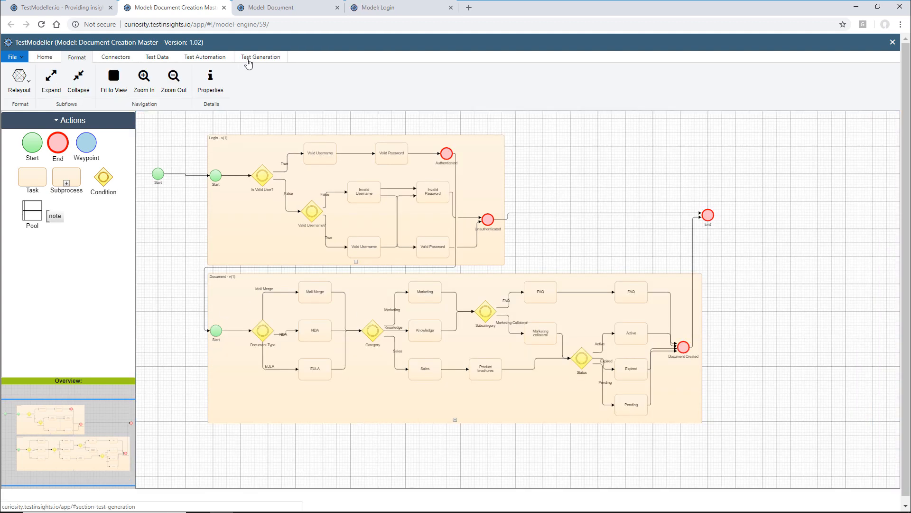
- Review the default and Negative coverage profile settings without changing them
left_click(249, 59)
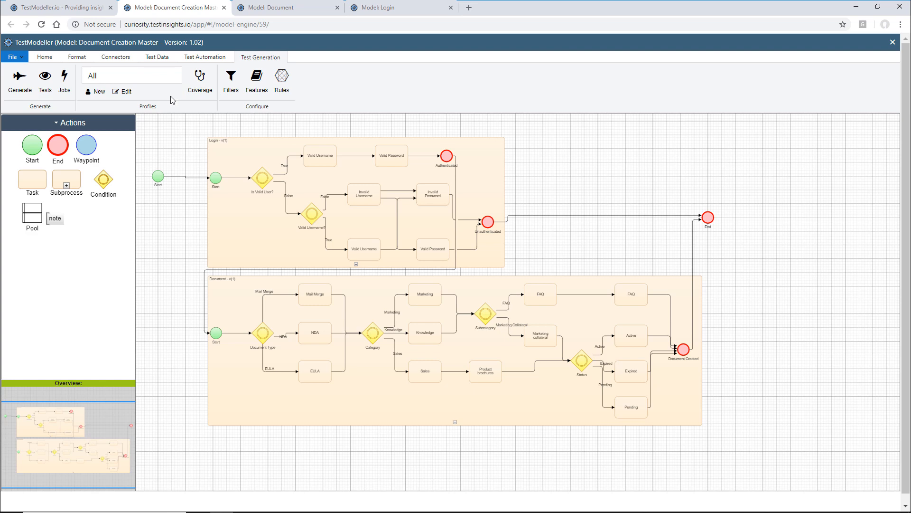
left_click(197, 80)
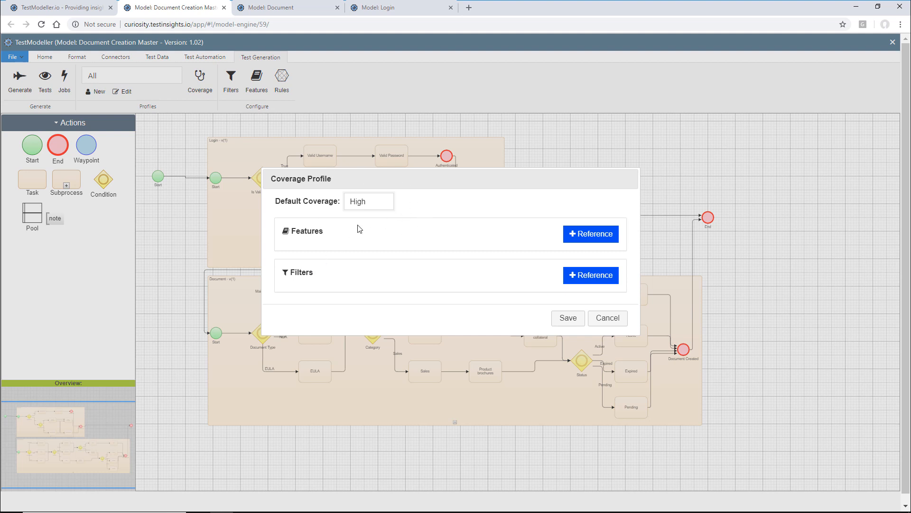
left_click(606, 320)
left_click(150, 78)
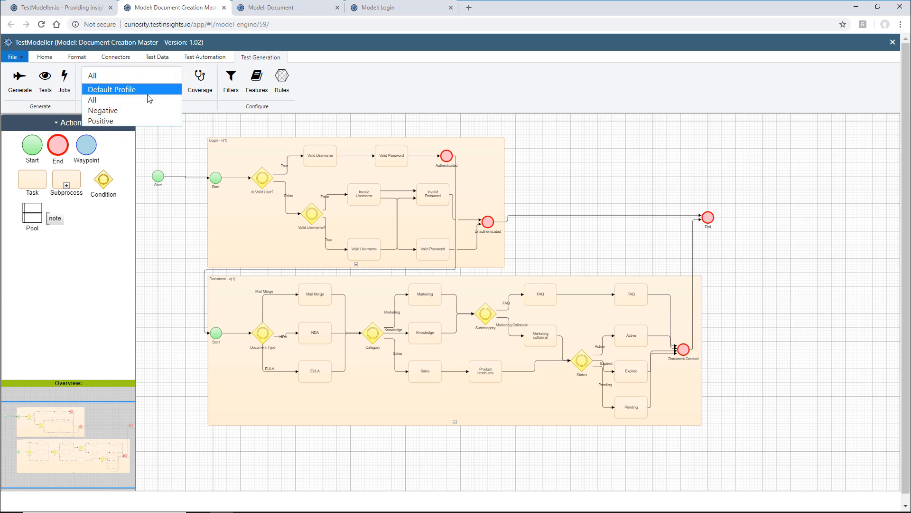
left_click(149, 110)
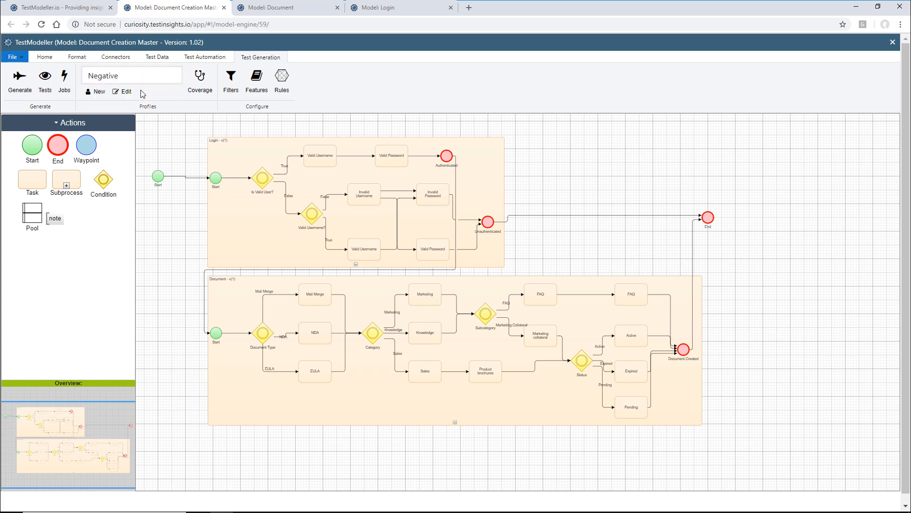
left_click(201, 89)
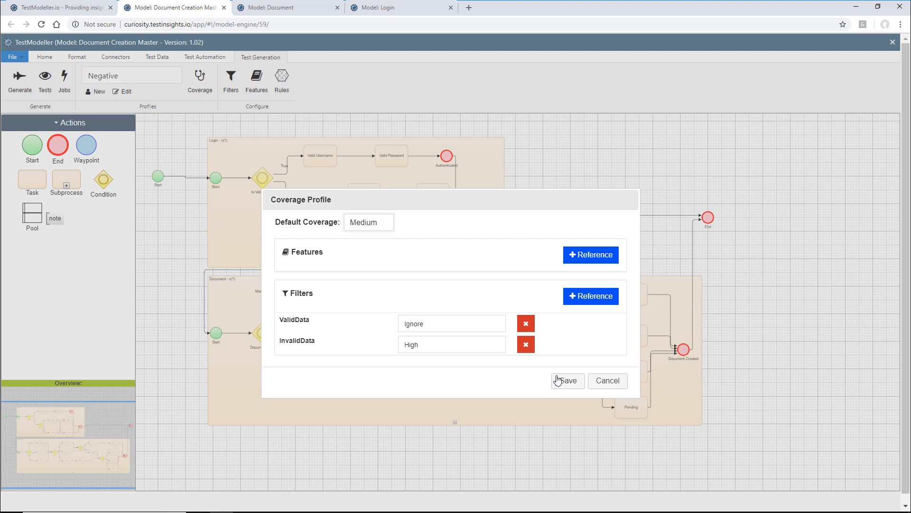
left_click(602, 383)
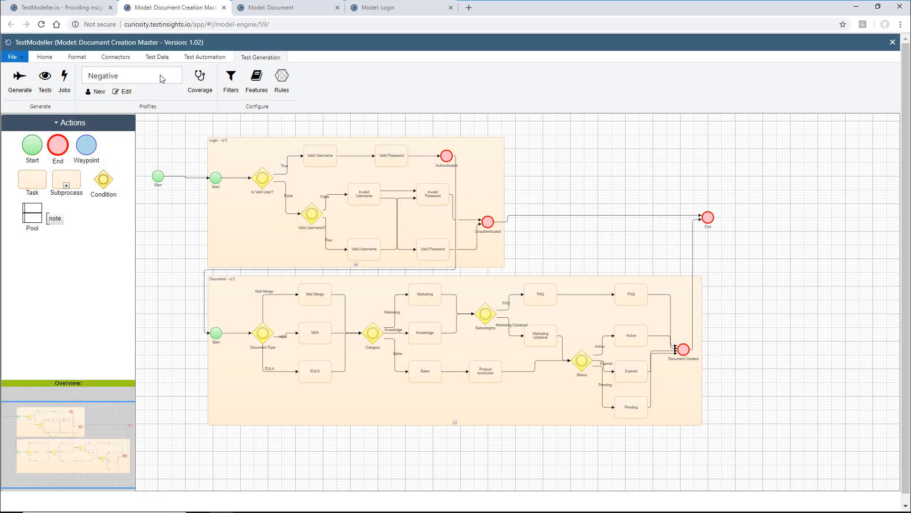
- Switch to the Positive profile, check its coverage settings, and generate the tests
left_click(142, 77)
left_click(156, 119)
left_click(200, 86)
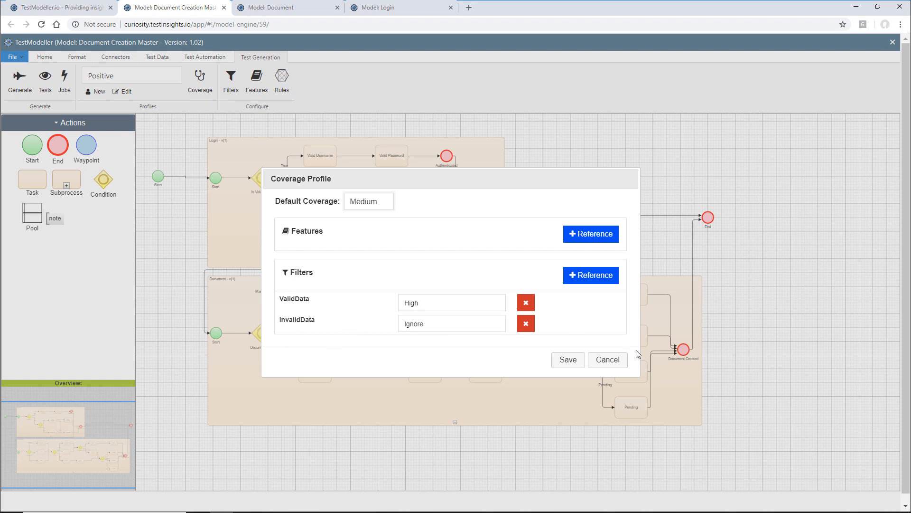
left_click(608, 359)
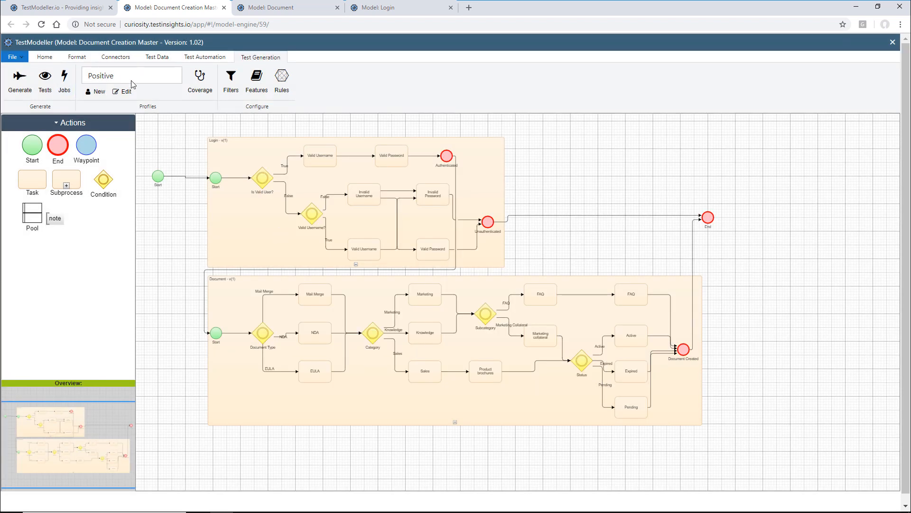
left_click(23, 85)
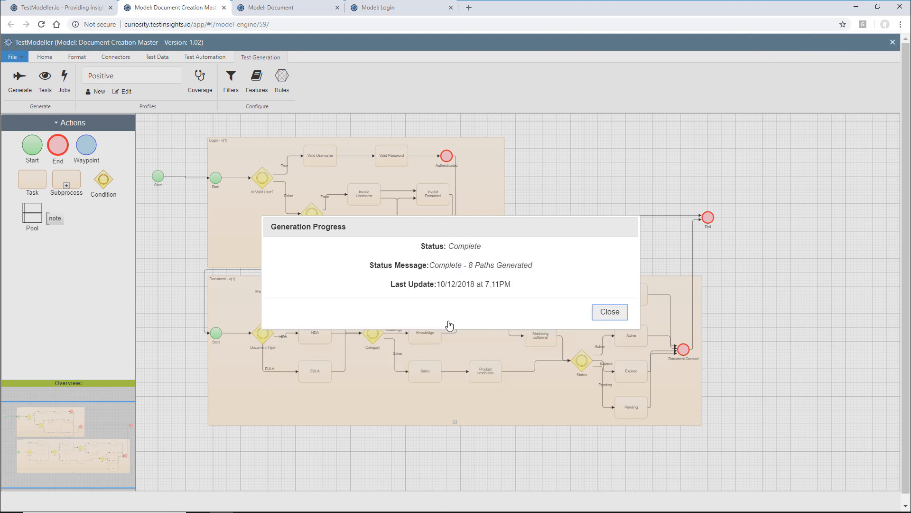
- List the generated Positive test cases and view each path, through End6 and End8
left_click(610, 312)
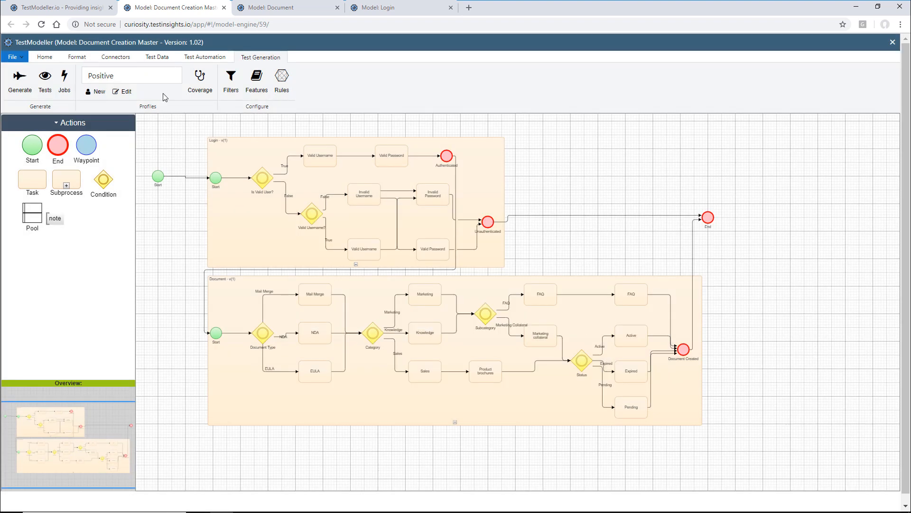
left_click(45, 76)
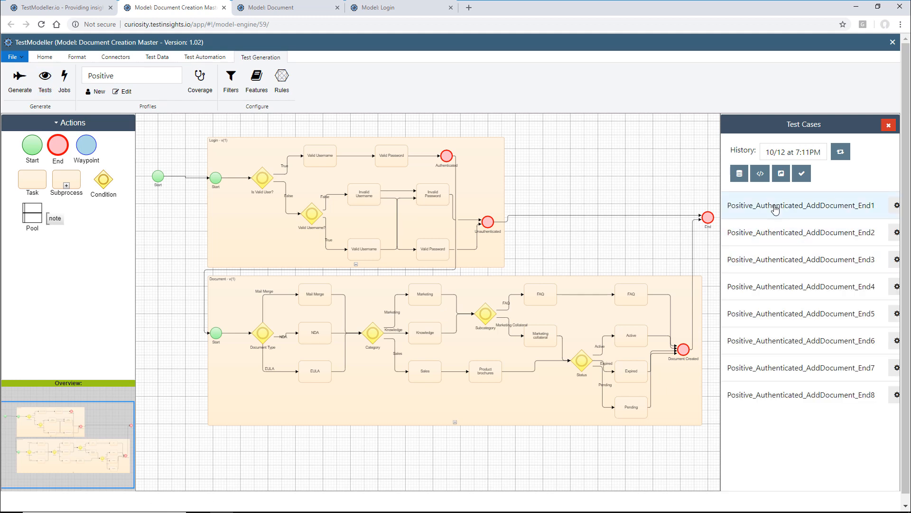
left_click(807, 210)
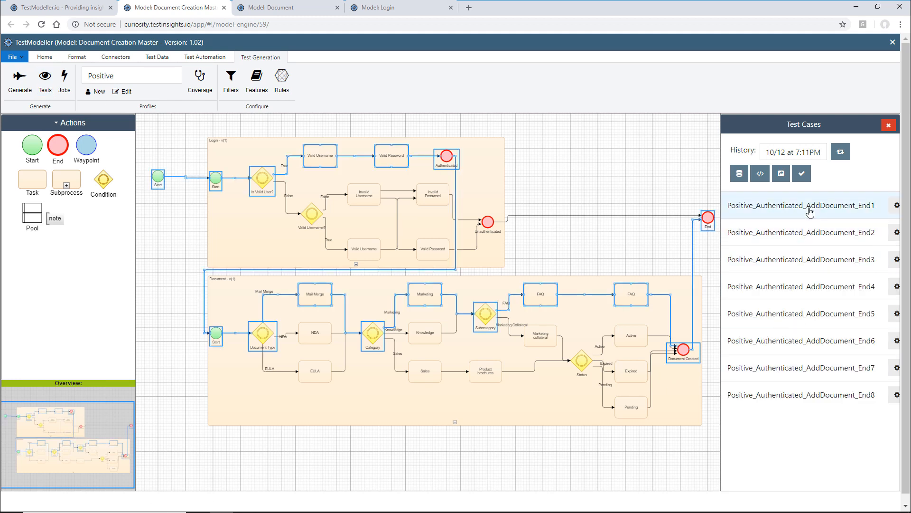
left_click(808, 237)
left_click(805, 260)
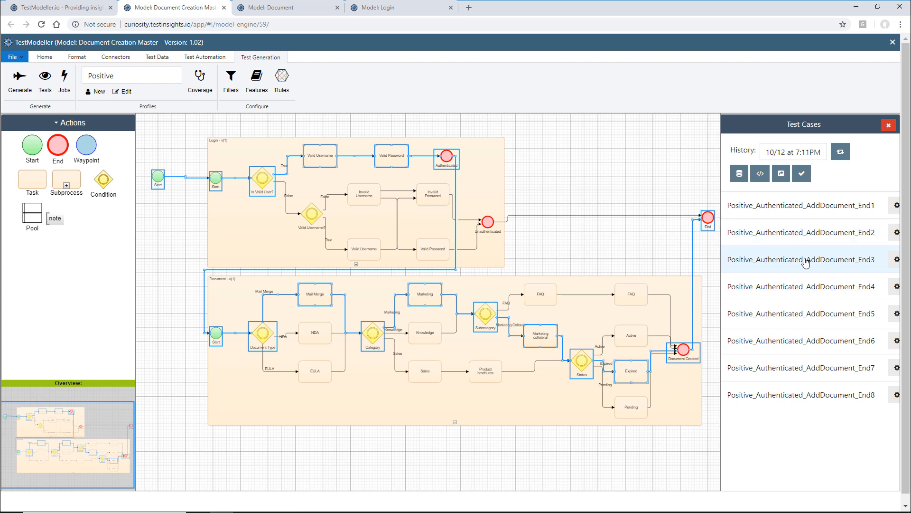
left_click(803, 286)
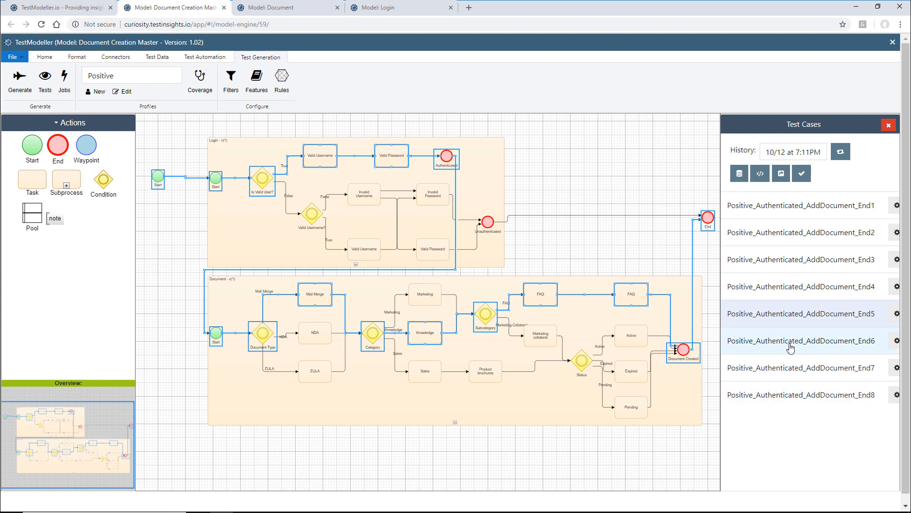
left_click(733, 344)
left_click(788, 385)
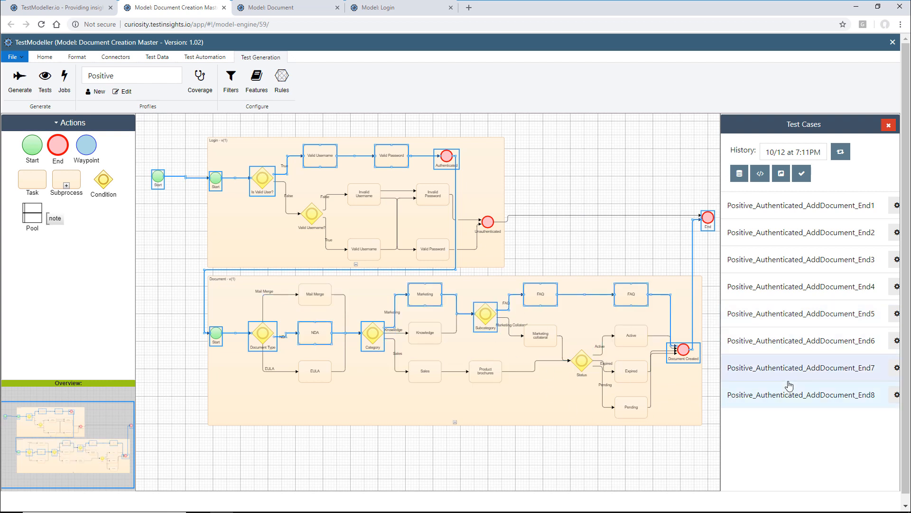
- Switch to the Negative profile and view the paths of tests End1, End2 and End3
left_click(131, 75)
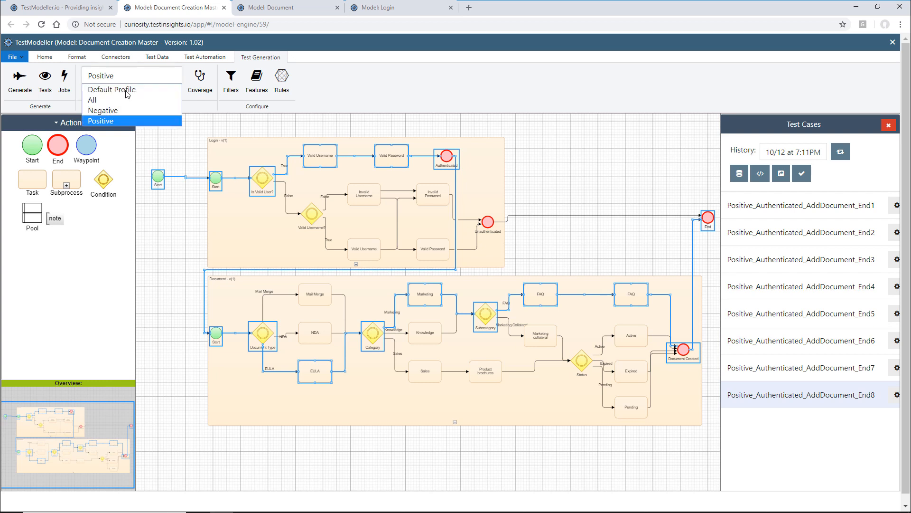
left_click(123, 111)
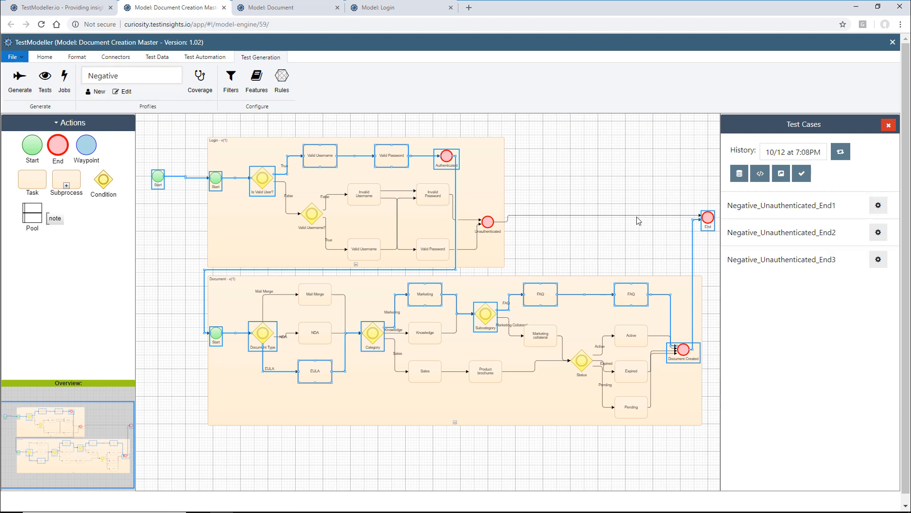
left_click(778, 208)
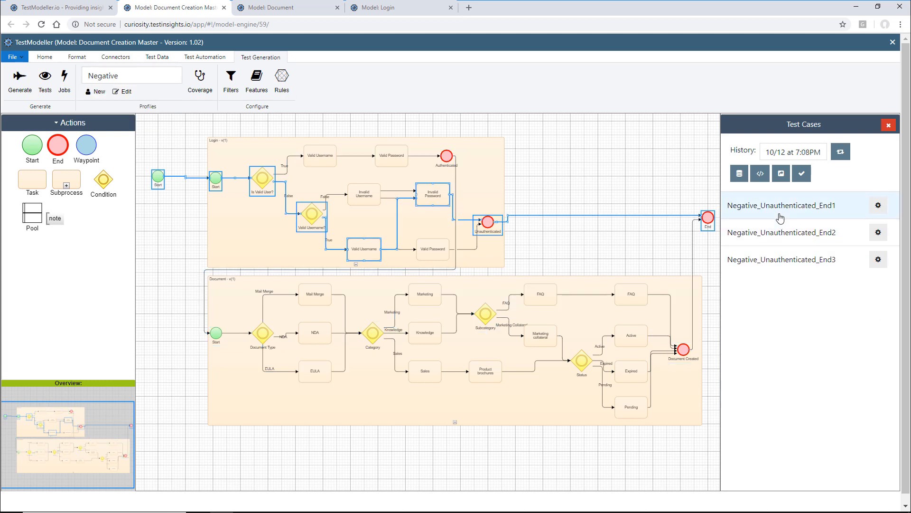
left_click(780, 230)
left_click(782, 255)
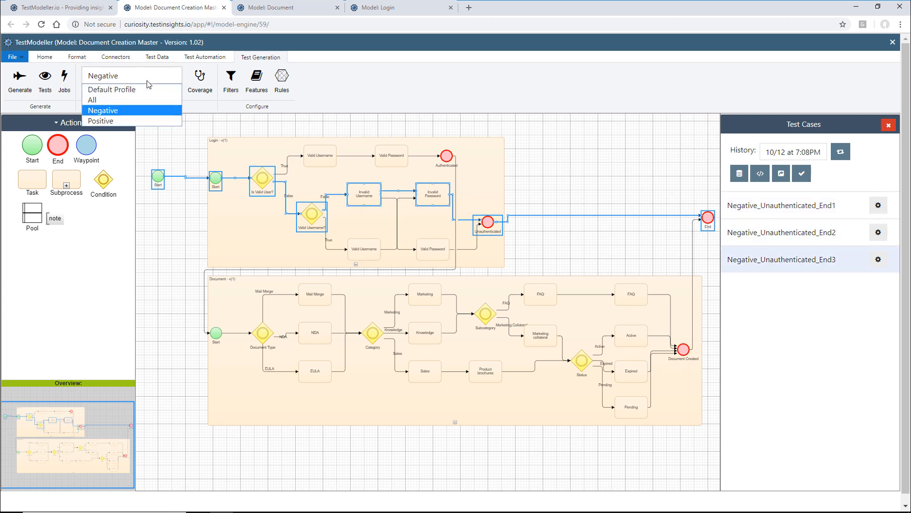
- View the All profile's Unauthenticated and AddDocument test paths, then return to Positive
left_click(147, 79)
left_click(140, 102)
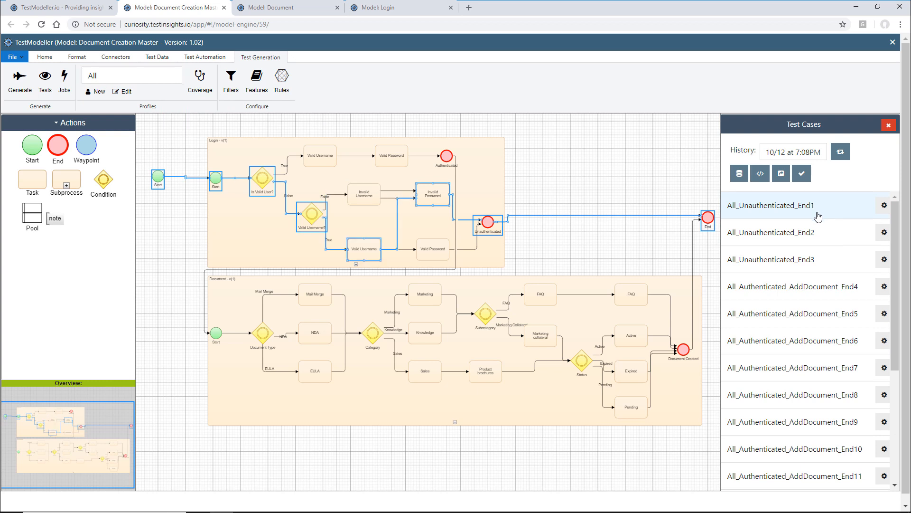
left_click(785, 240)
left_click(815, 258)
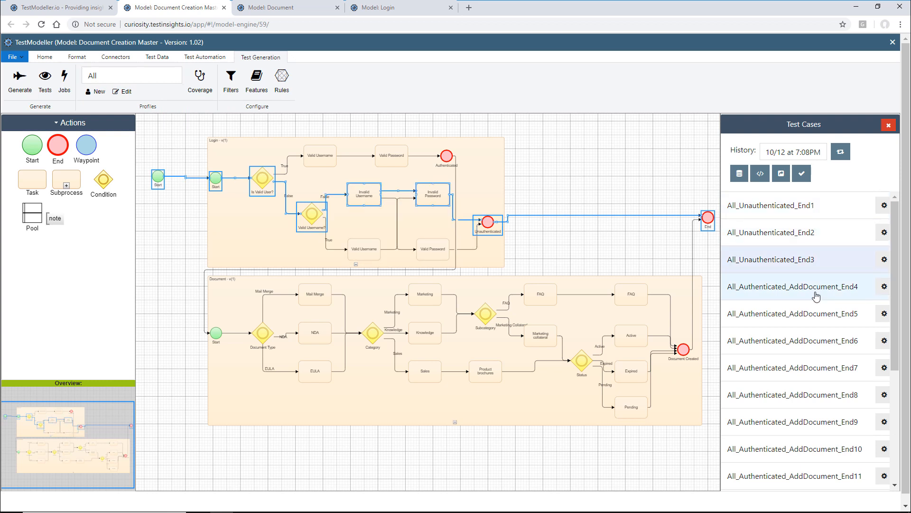
left_click(764, 289)
left_click(809, 371)
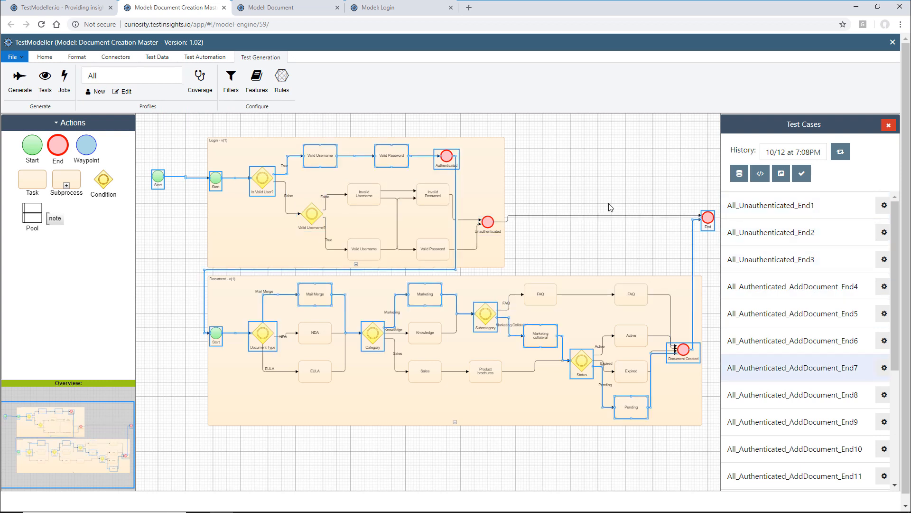
left_click(148, 78)
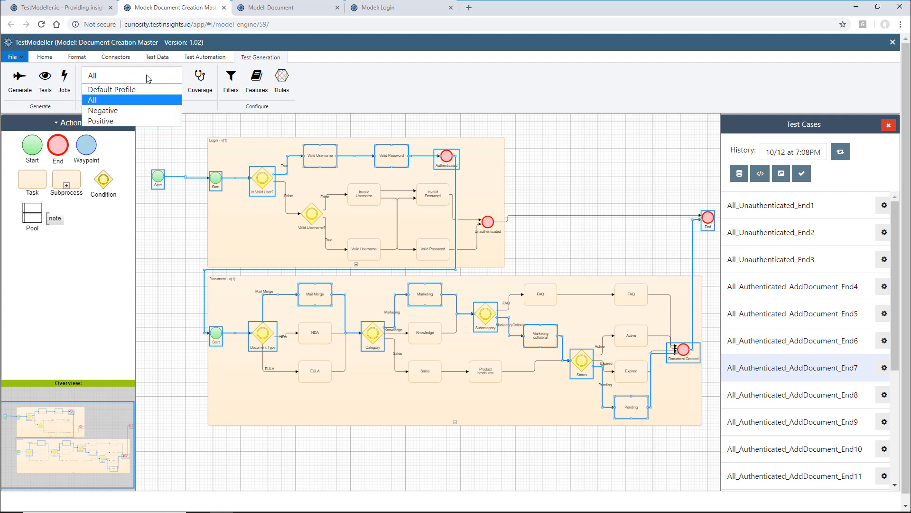
left_click(137, 122)
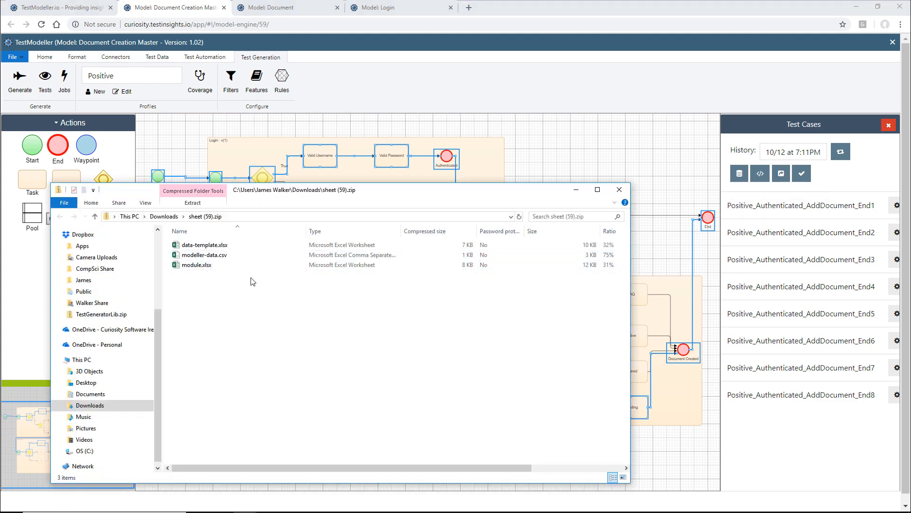
- Select data-template.xlsx in the sheet (59).zip folder
left_click(255, 246)
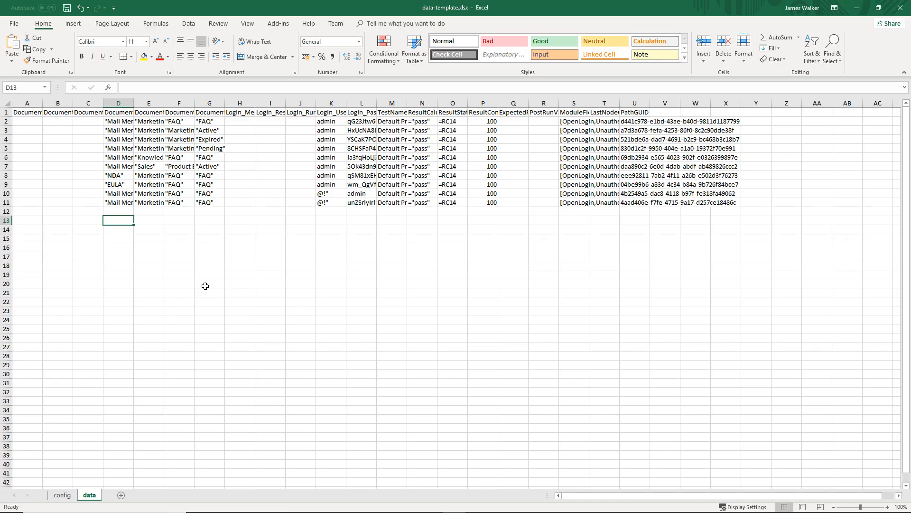
key("Up")
type("=data")
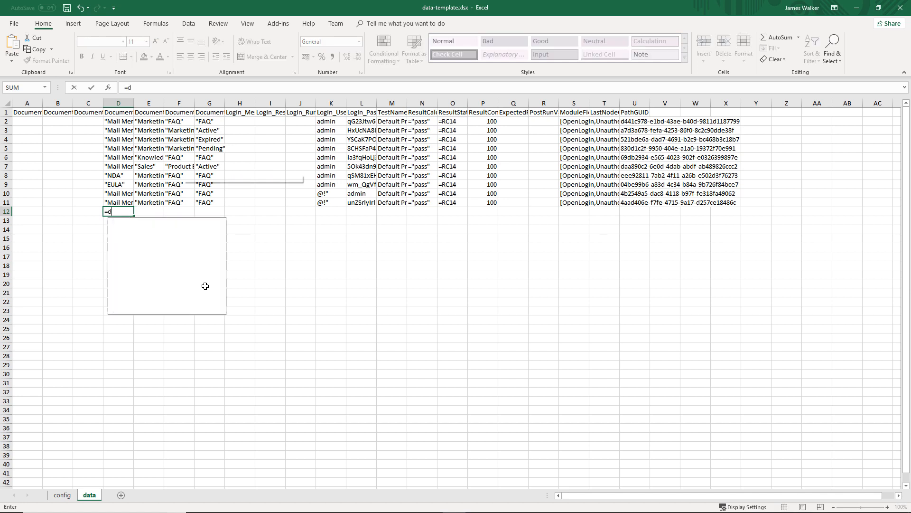
left_click_drag(222, 231, 222, 251)
key("BackSpace")
key("BackSpace")
key("BackSpace")
key("BackSpace")
key("BackSpace")
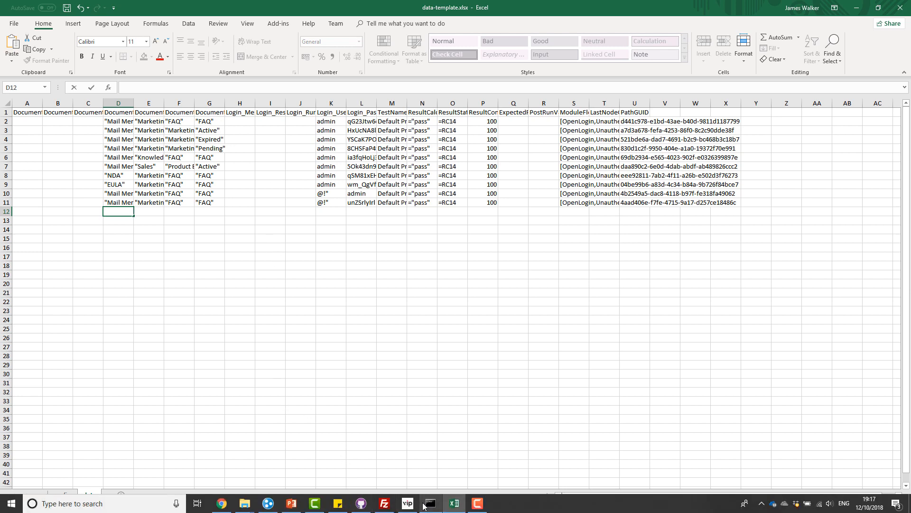
- Run the AddDocuments.cmd script in Command Prompt to execute the tests
left_click(425, 504)
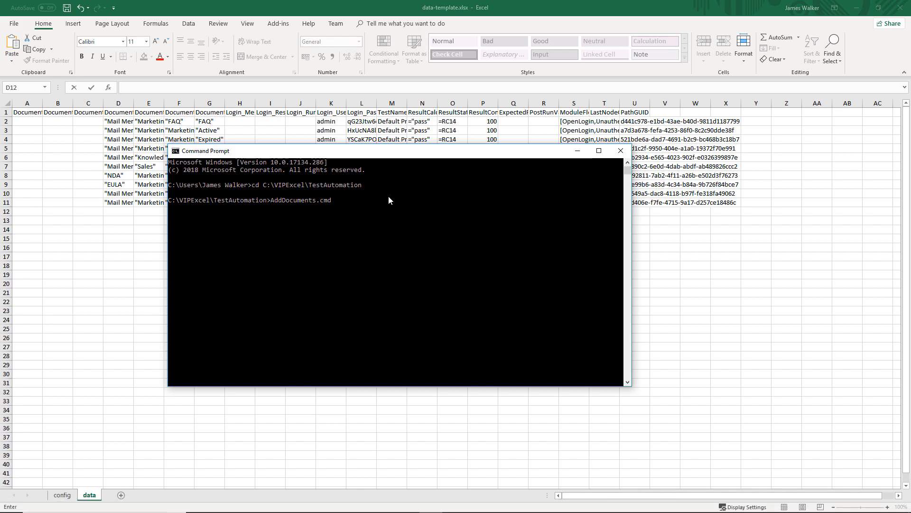
key("Return")
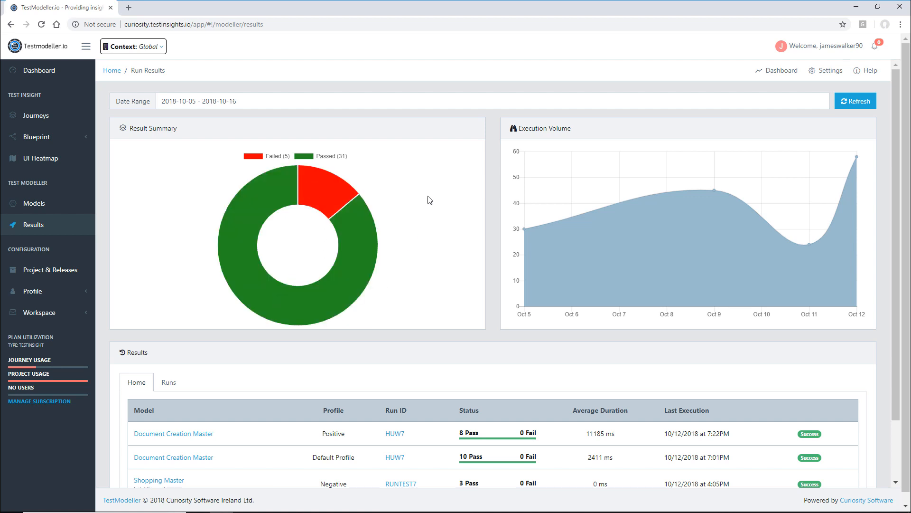
- Open the Document Creation Master model (version 1.02) from the Run Results table
scroll(428, 199, "down", 2)
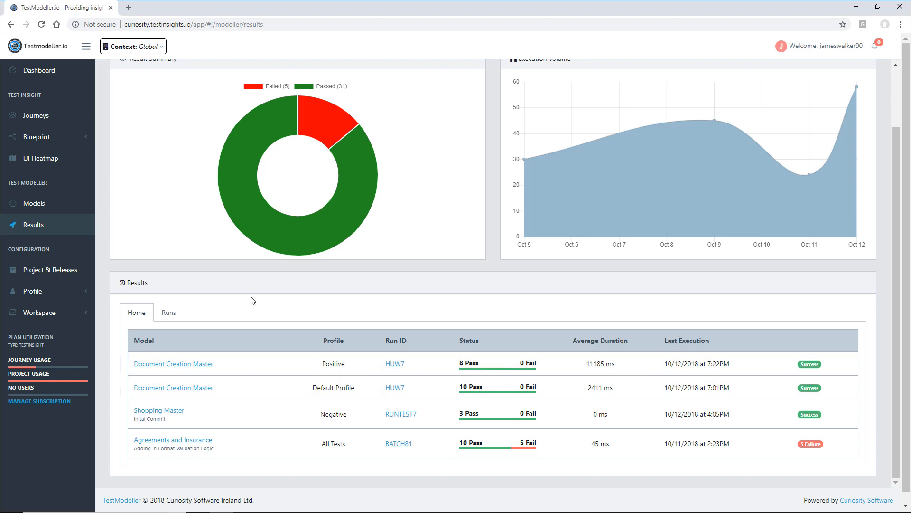
left_click(200, 371)
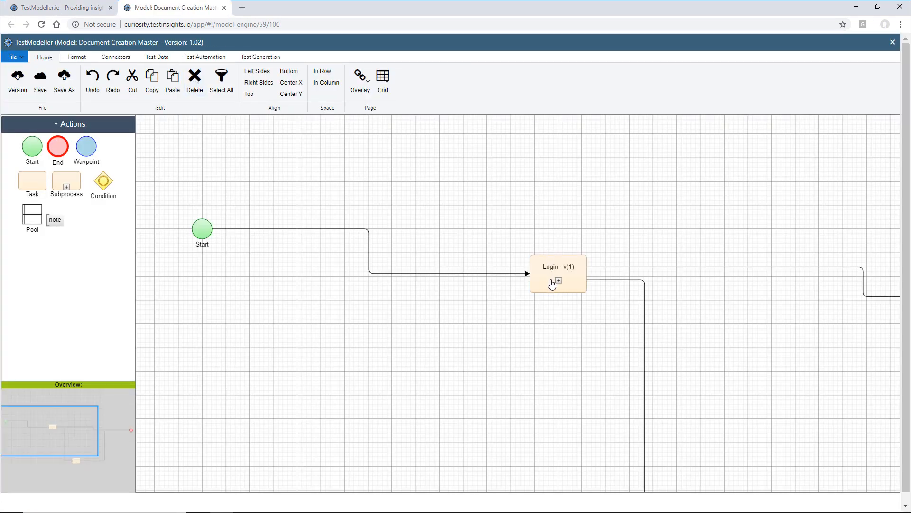
- Expand the Login subprocess and review the Positive profile's tests, showing End1 and End3 paths
left_click(559, 281)
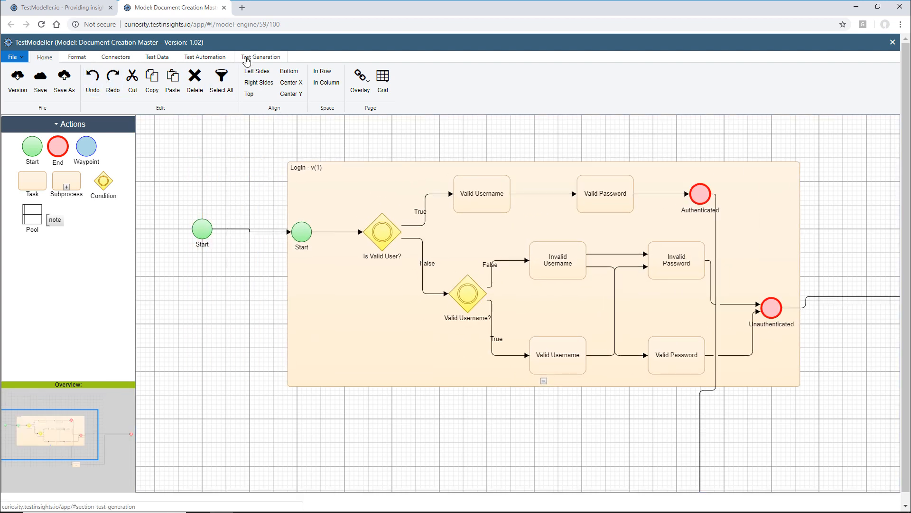
left_click(246, 57)
left_click(111, 77)
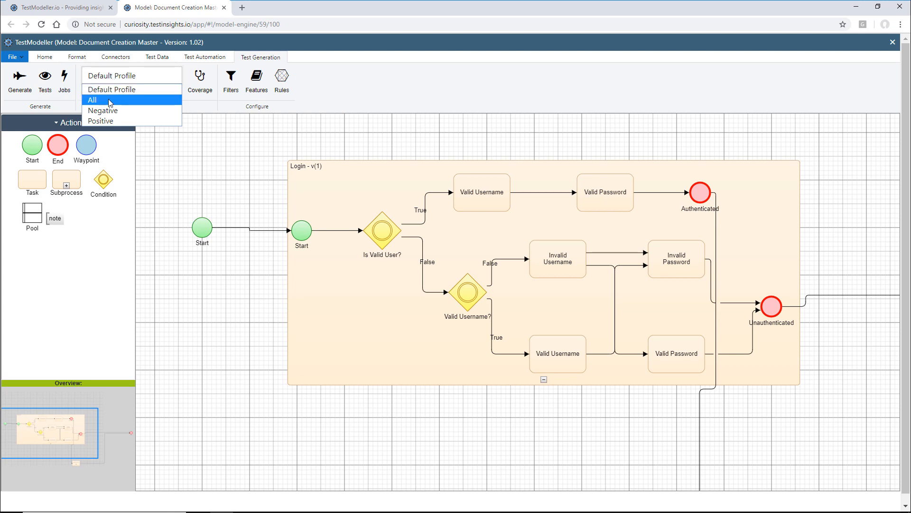
left_click(97, 120)
left_click(47, 89)
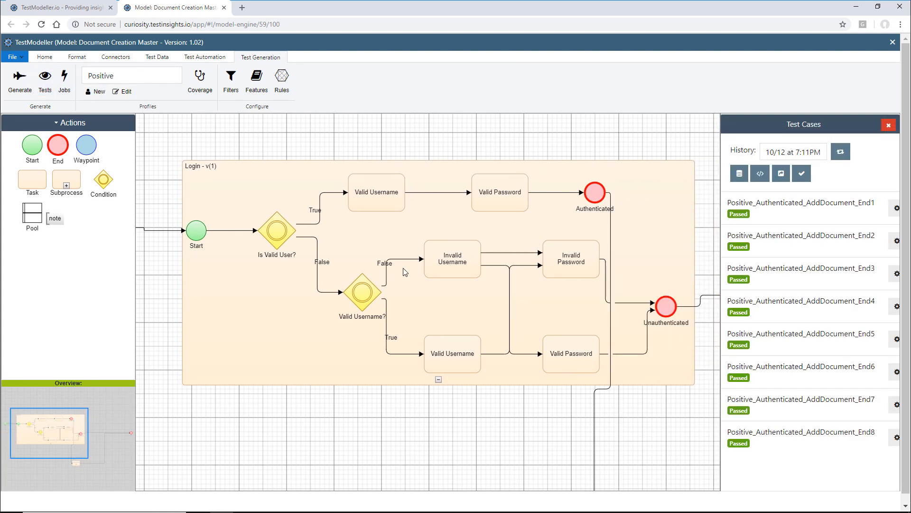
left_click(795, 215)
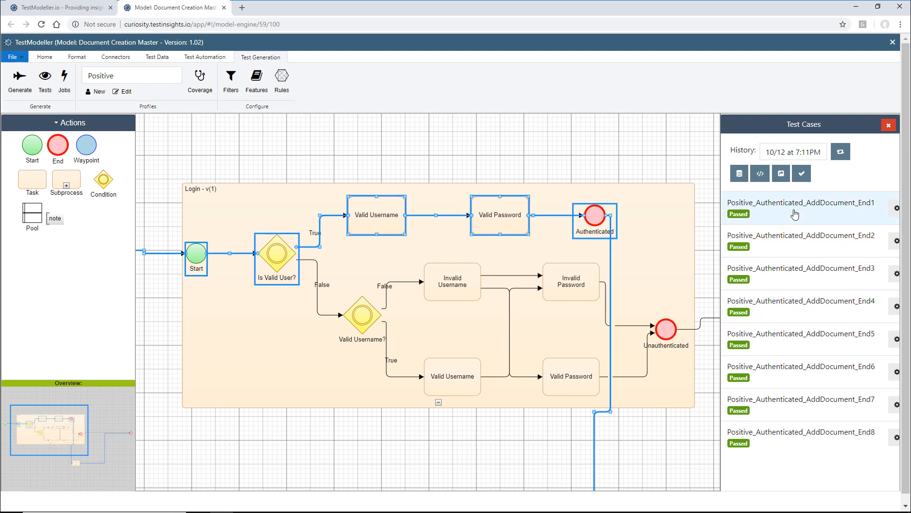
left_click(795, 273)
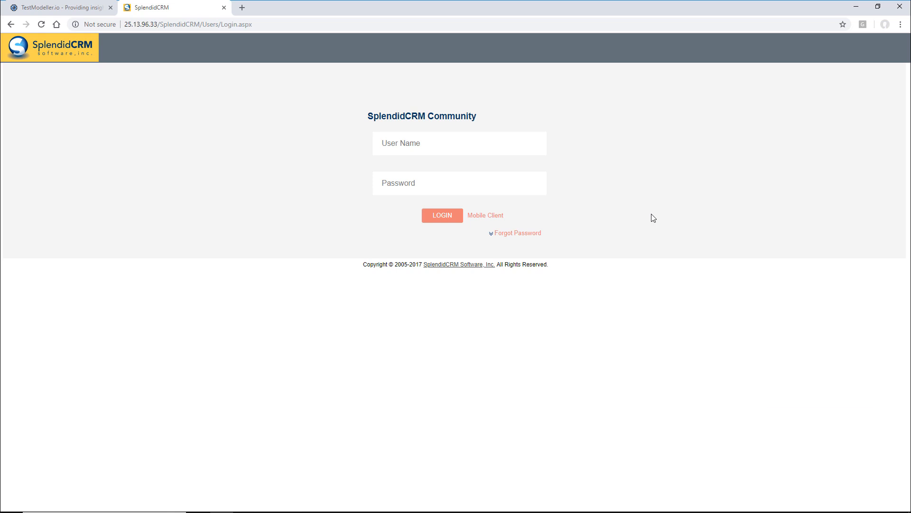
- Start a Testmodeller.io recording session from the Chrome extension menu
left_click(901, 25)
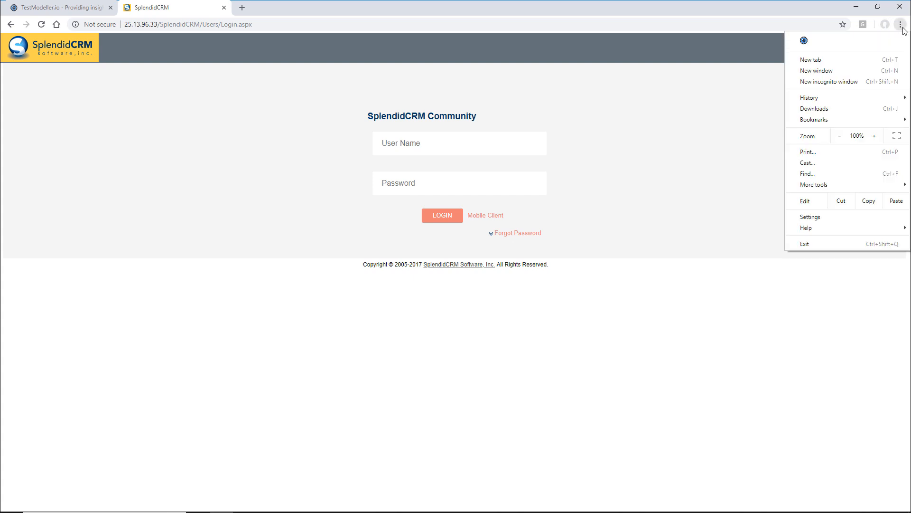
left_click(805, 45)
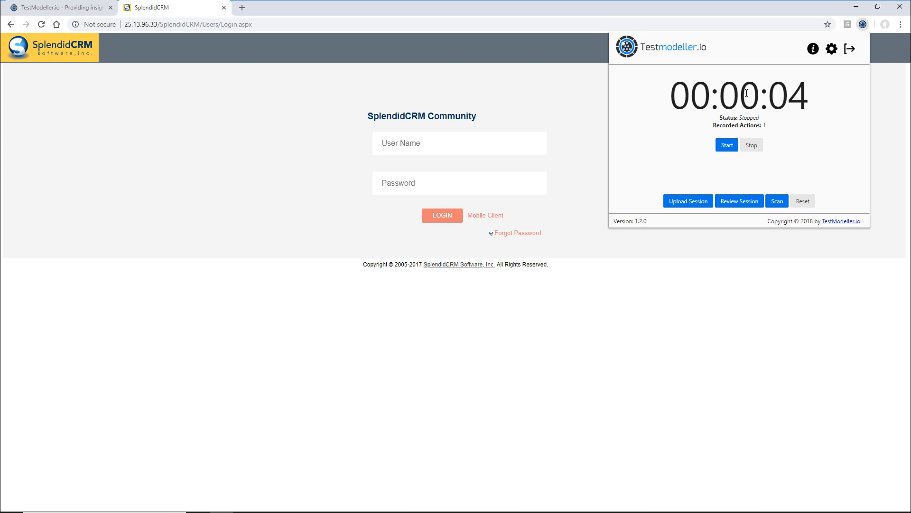
left_click(726, 151)
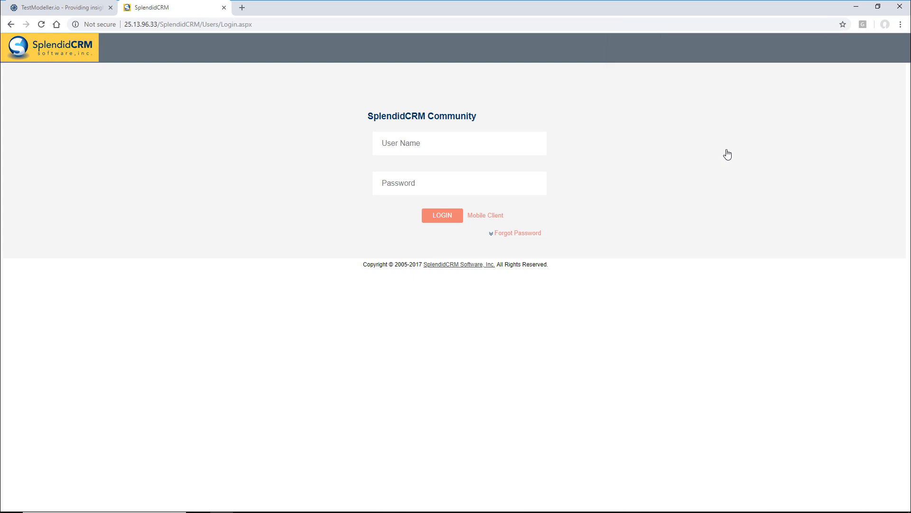
- Attempt a SplendidCRM login with an invalid user name and password
left_click(486, 138)
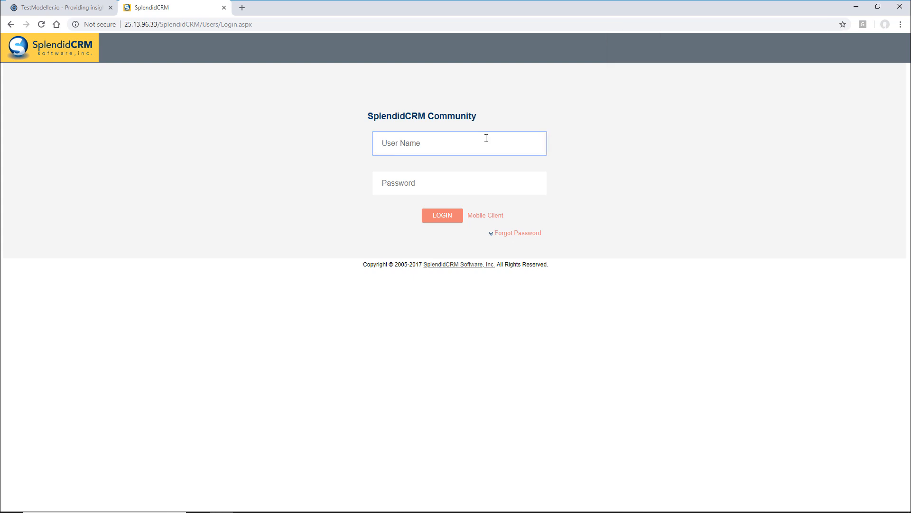
type("@a")
left_click(482, 176)
type("a")
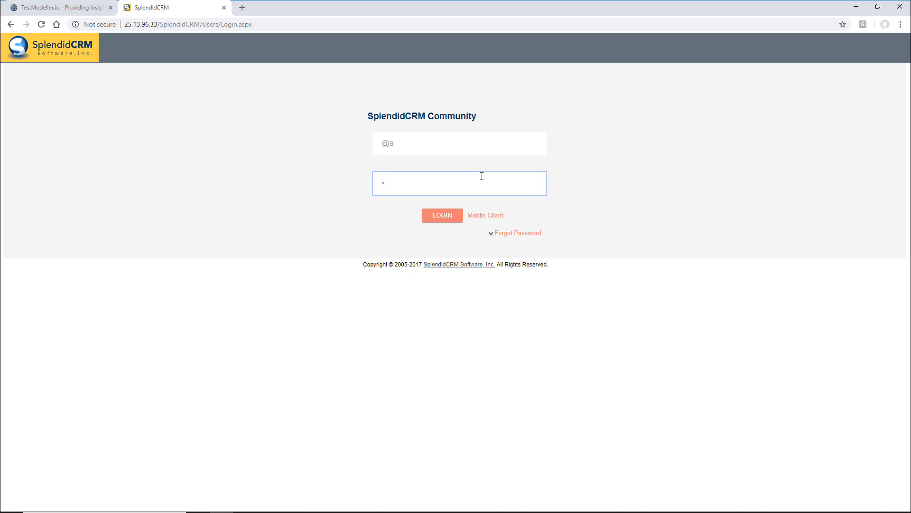
left_click(453, 210)
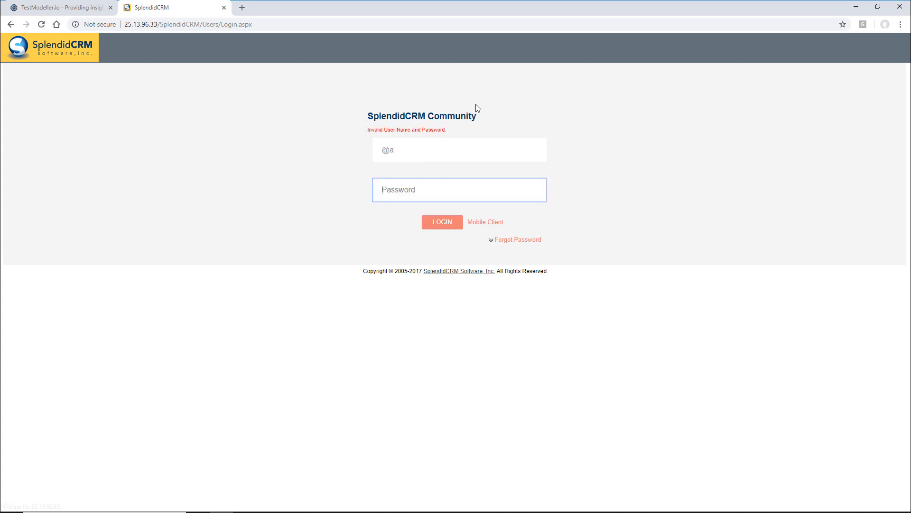
- Stop the Testmodeller.io recording and review the seven captured actions
left_click(901, 24)
left_click(804, 40)
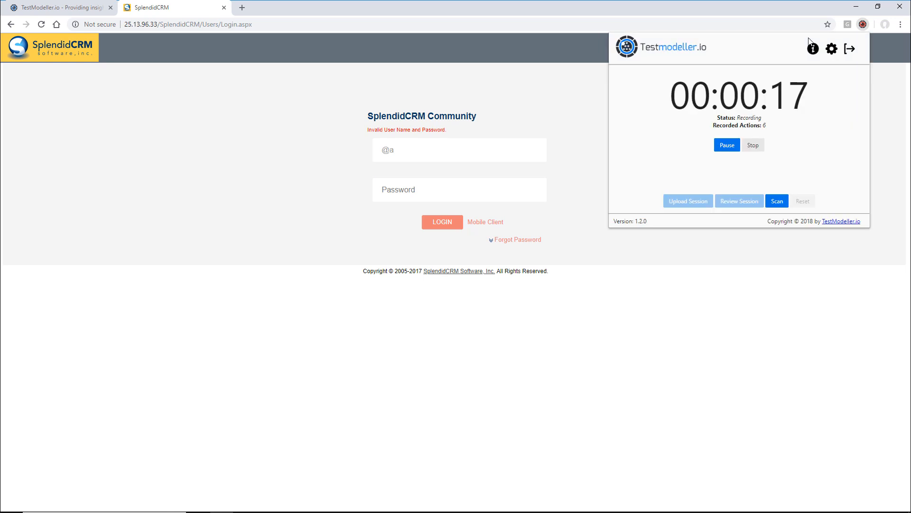
left_click(758, 148)
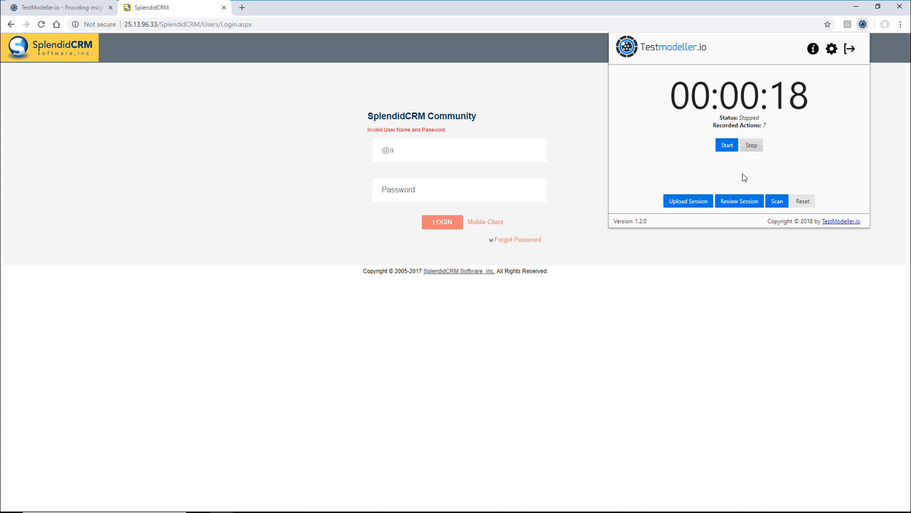
left_click(746, 201)
- Close the session review and upload it as new journey 'Invalid Username & Password'
scroll(742, 124, "down", 2)
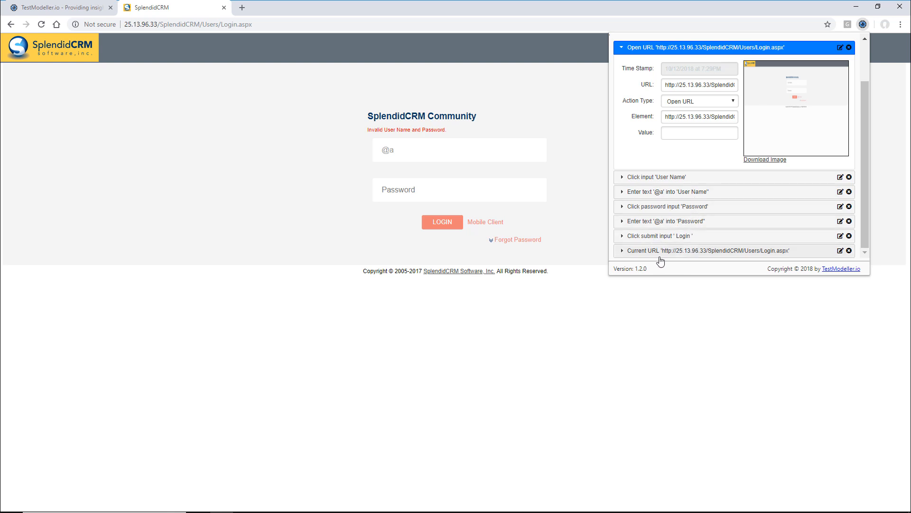
scroll(708, 254, "up", 2)
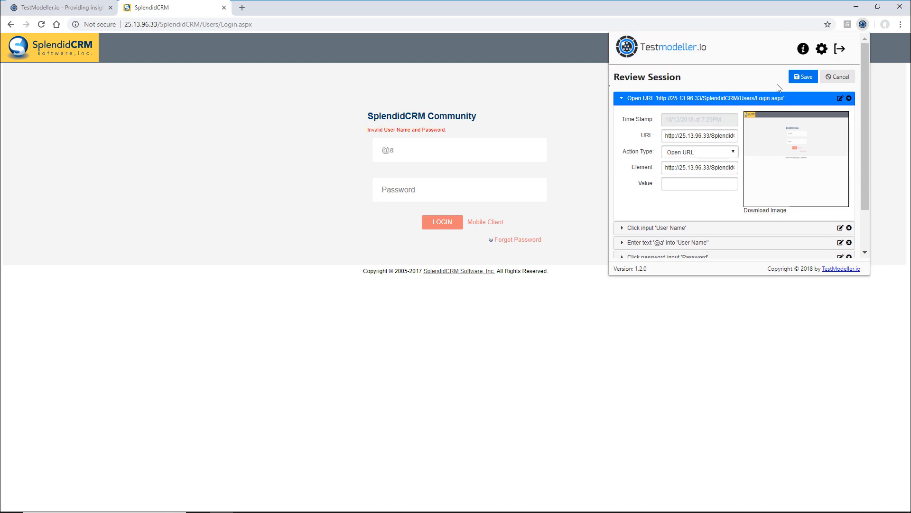
left_click(837, 76)
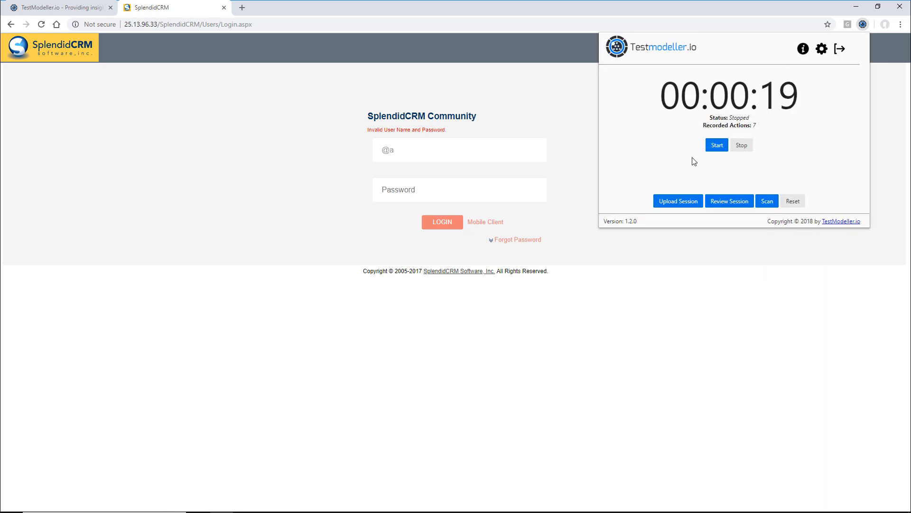
left_click(688, 203)
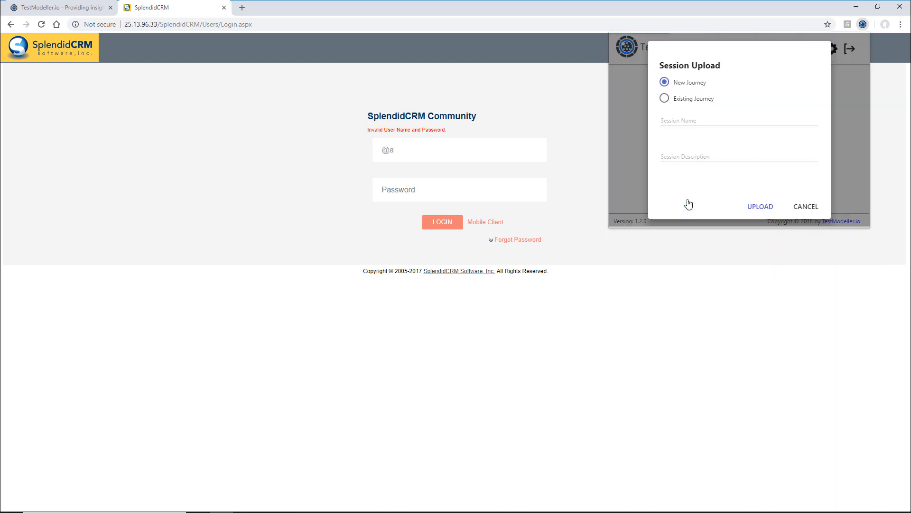
left_click(707, 119)
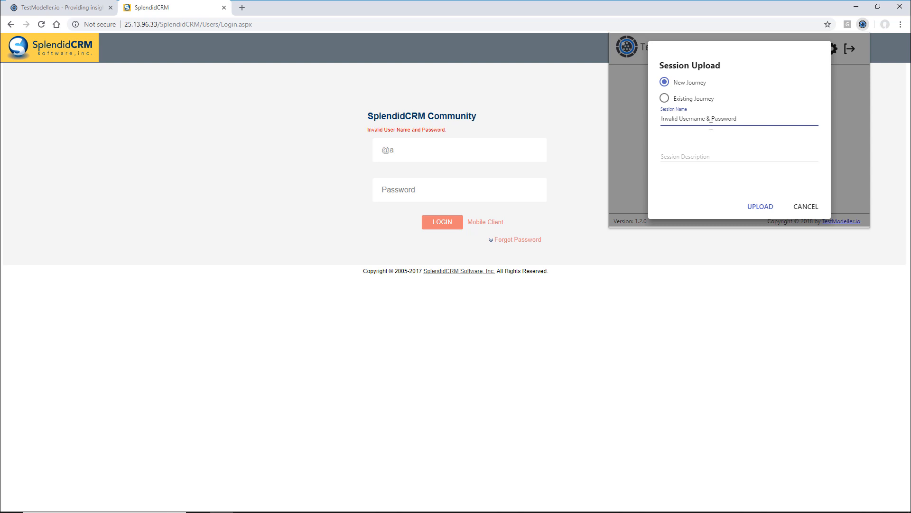
left_click(761, 207)
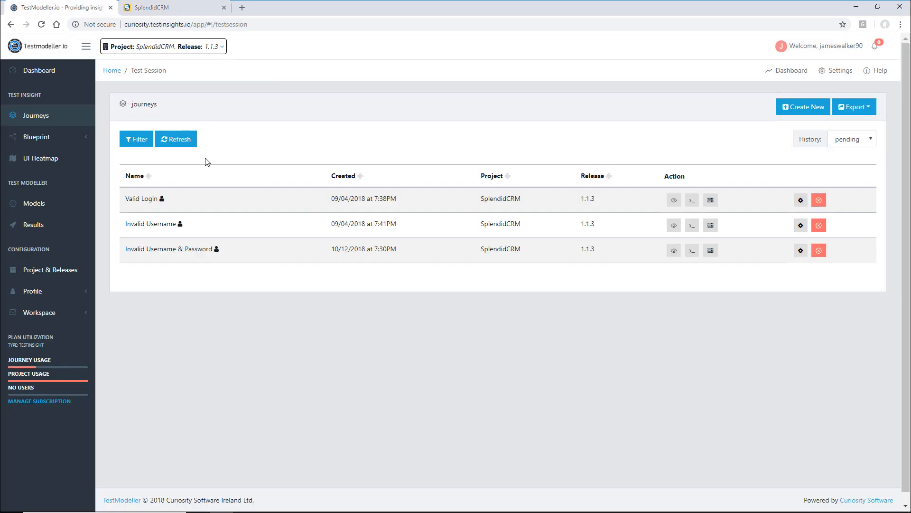
- Inspect the journey's User Name step: attributes, object identifiers, captured page state and screenshot
left_click(670, 254)
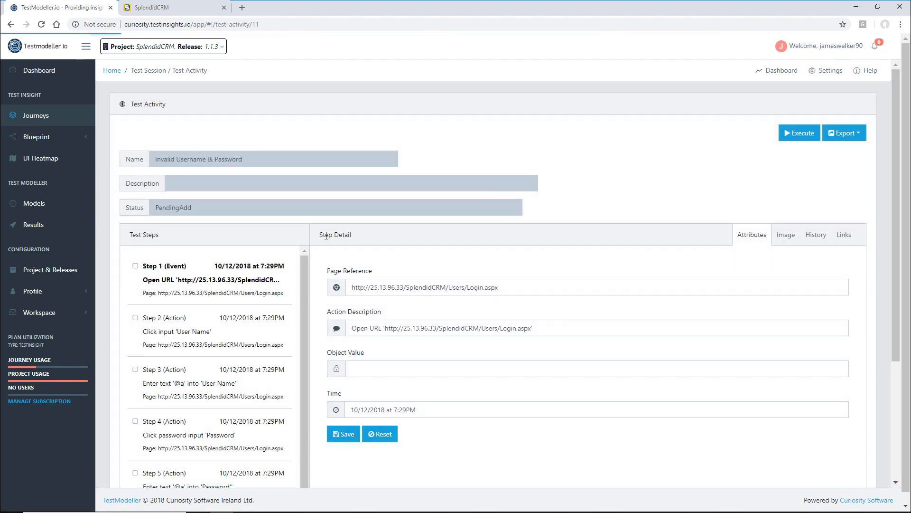
scroll(393, 228, "down", 2)
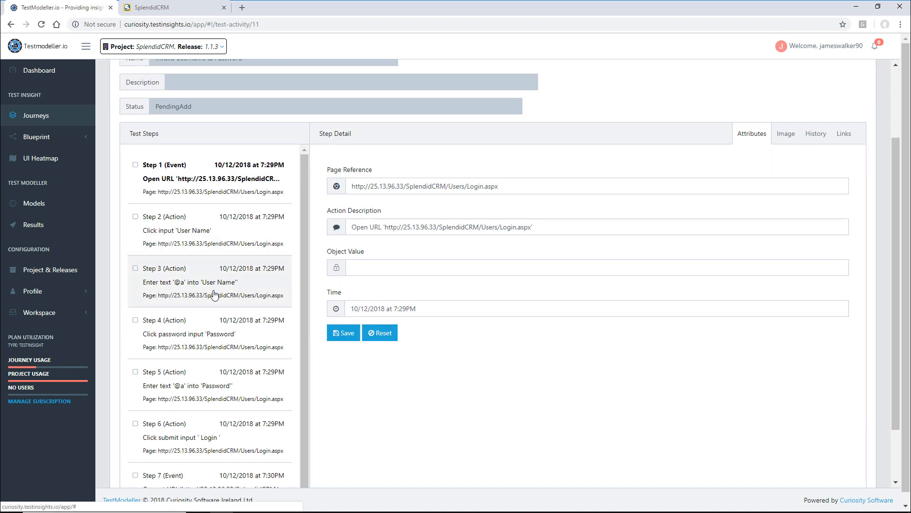
left_click(237, 227)
scroll(394, 313, "down", 3)
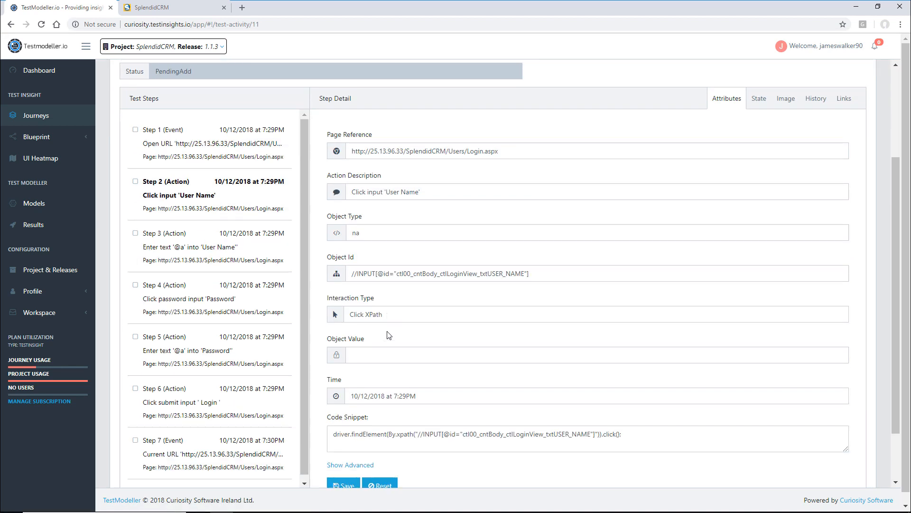
left_click(351, 435)
scroll(443, 316, "down", 1)
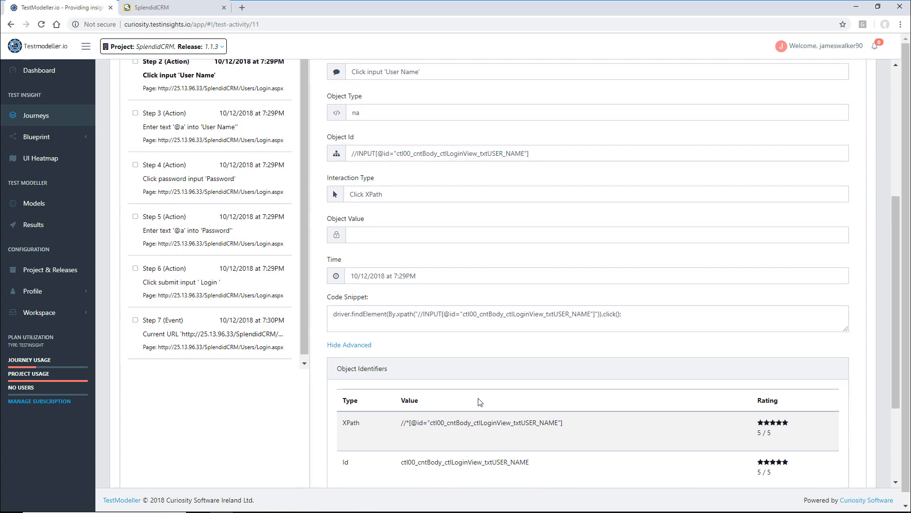
scroll(480, 346, "down", 3)
scroll(562, 260, "up", 6)
scroll(563, 261, "up", 1)
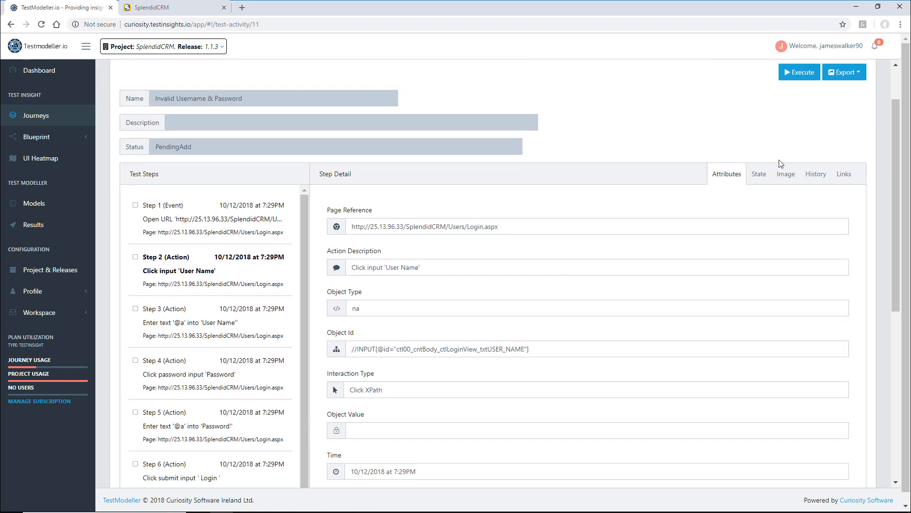
left_click(761, 175)
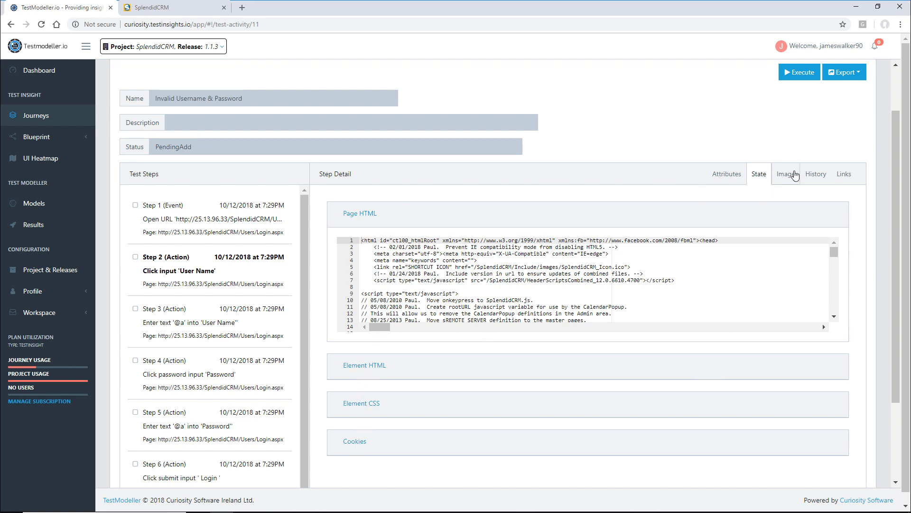
left_click(795, 175)
scroll(669, 350, "down", 2)
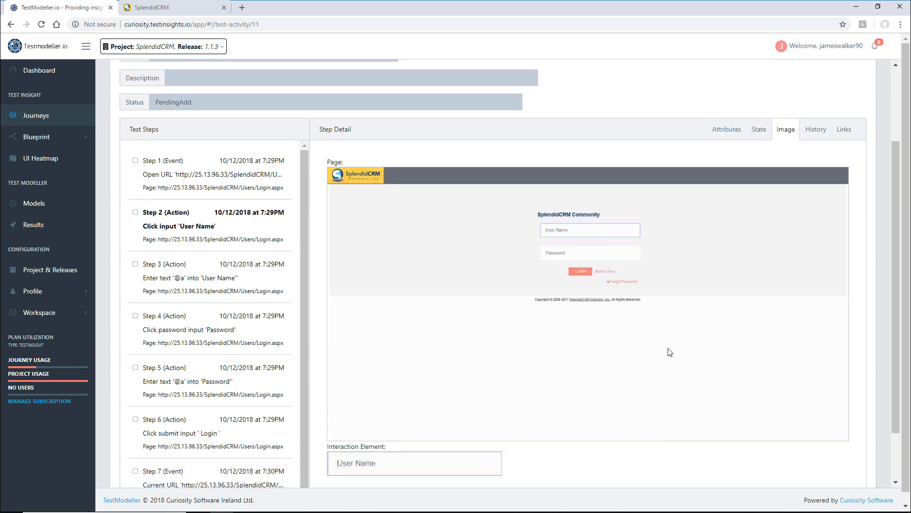
scroll(502, 200, "up", 3)
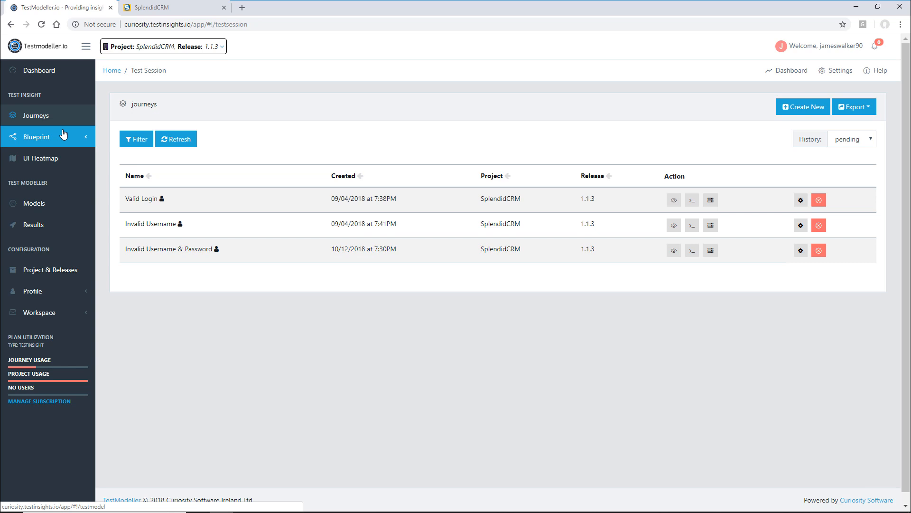
- View the Test Model blueprint with the SplendidCRM page expanded to show its actions
left_click(63, 136)
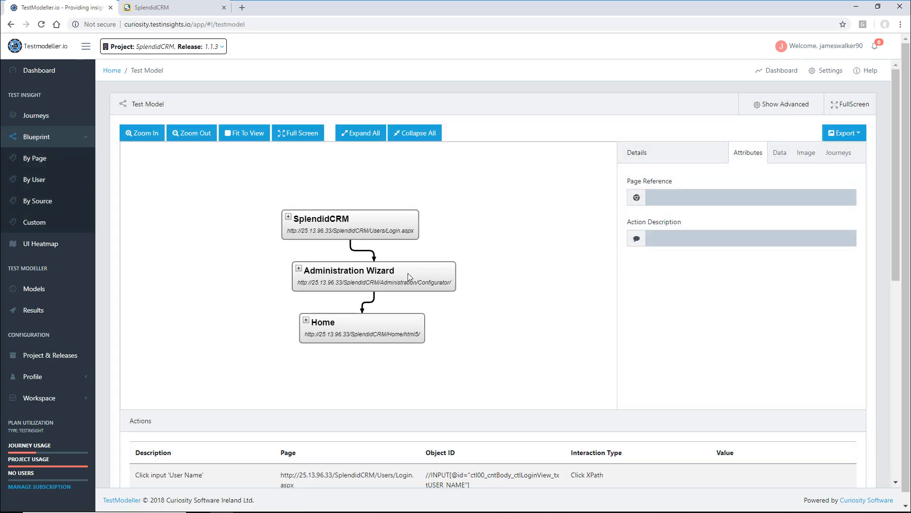
left_click(288, 217)
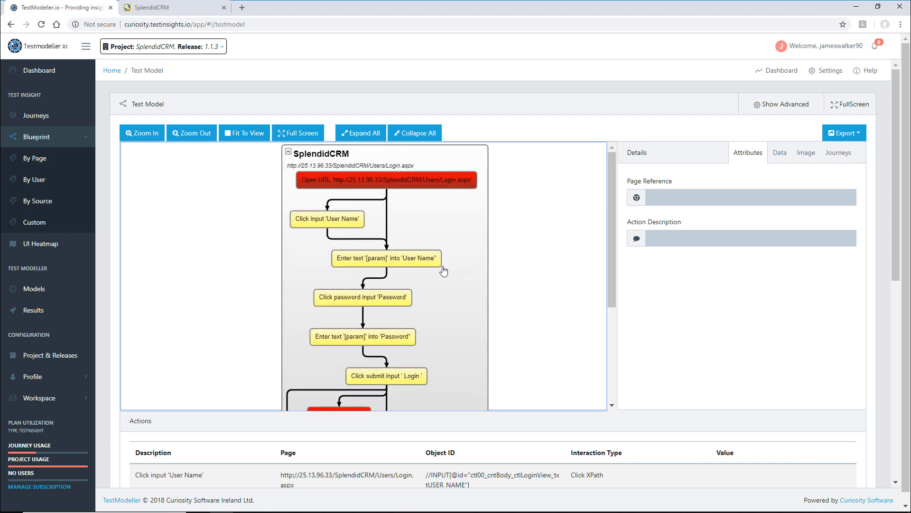
scroll(444, 271, "down", 2)
scroll(443, 271, "up", 2)
scroll(300, 295, "down", 3)
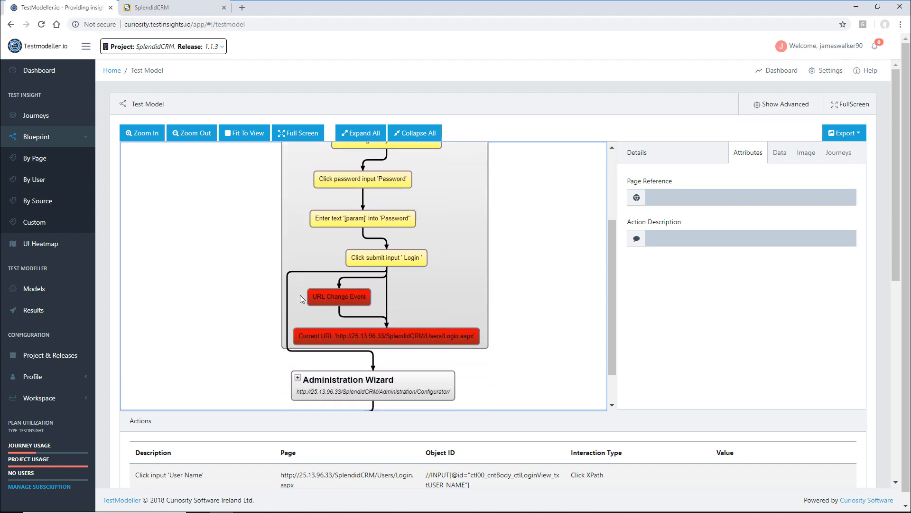
scroll(300, 295, "up", 3)
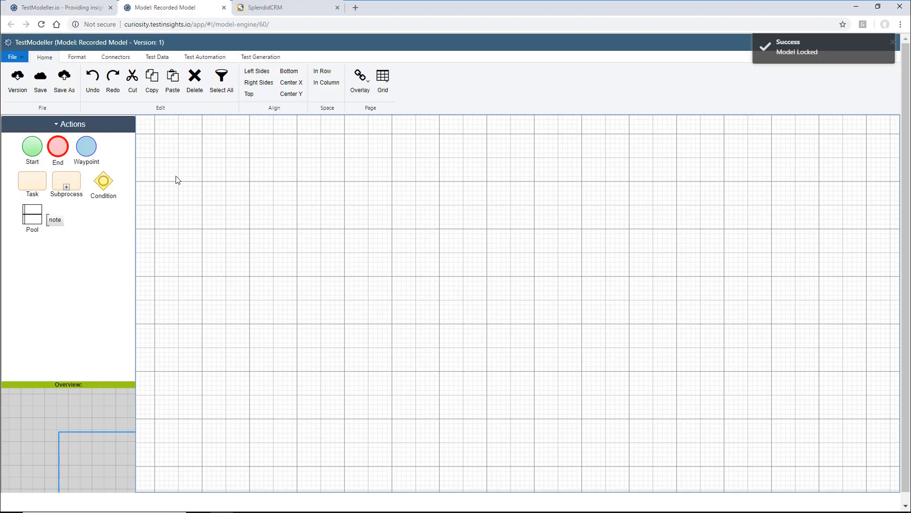
- Import the recorded SplendidCRM page steps via Connectors > Recording into the Recorded Model
left_click(112, 60)
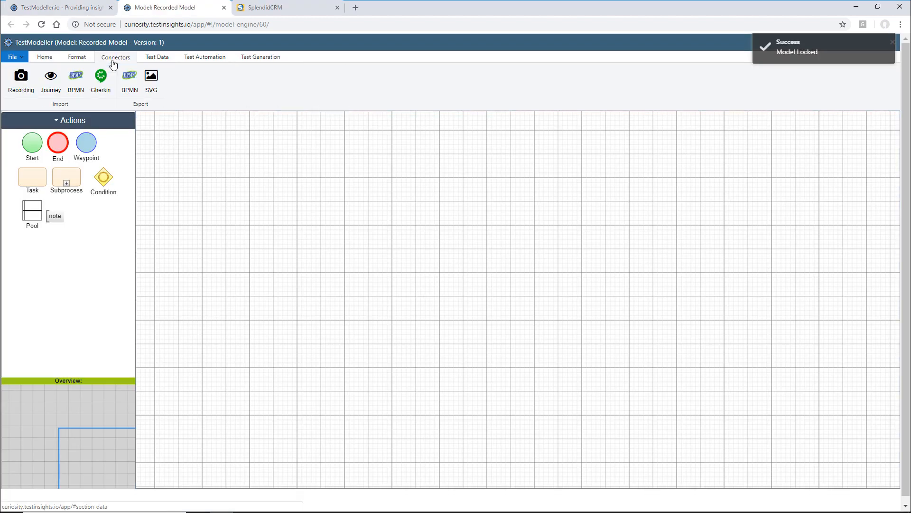
left_click(17, 93)
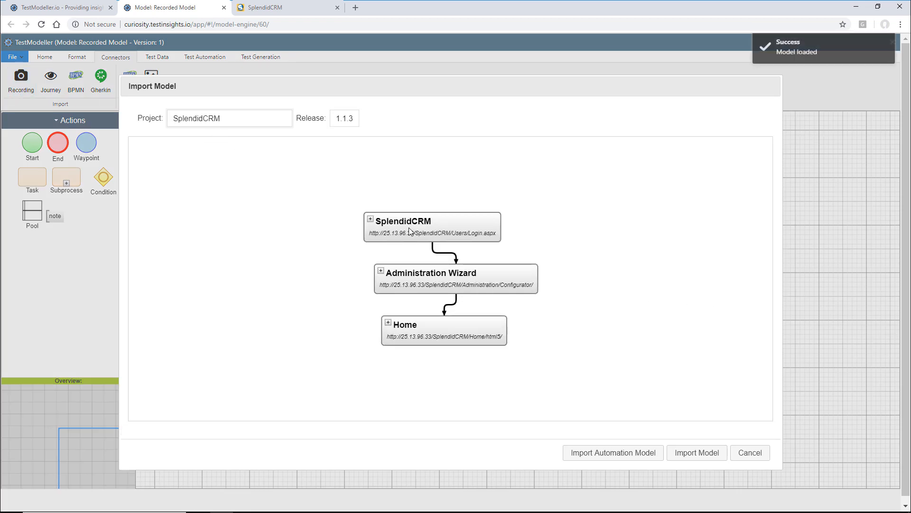
left_click(405, 227)
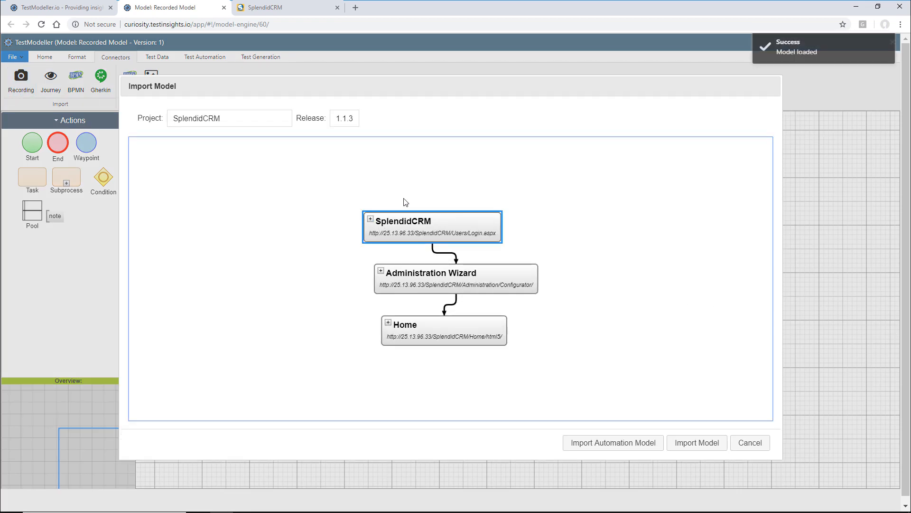
left_click(370, 219)
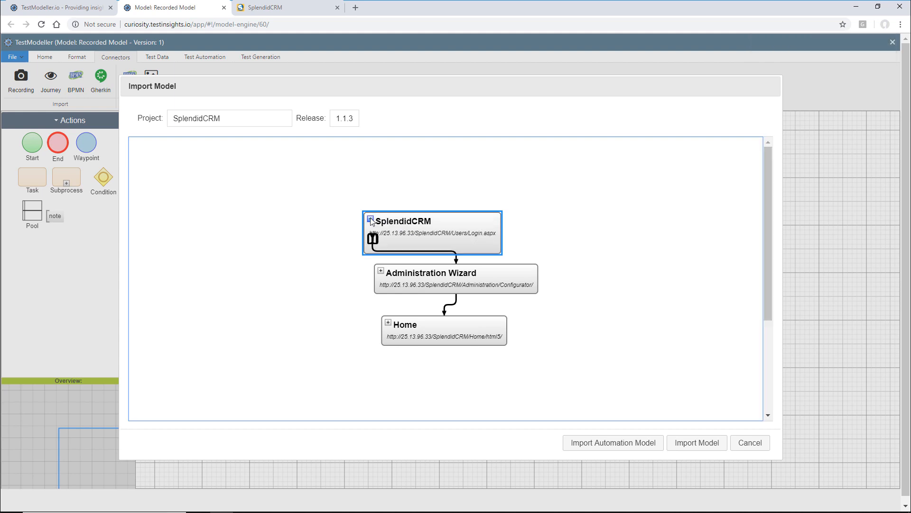
left_click(693, 443)
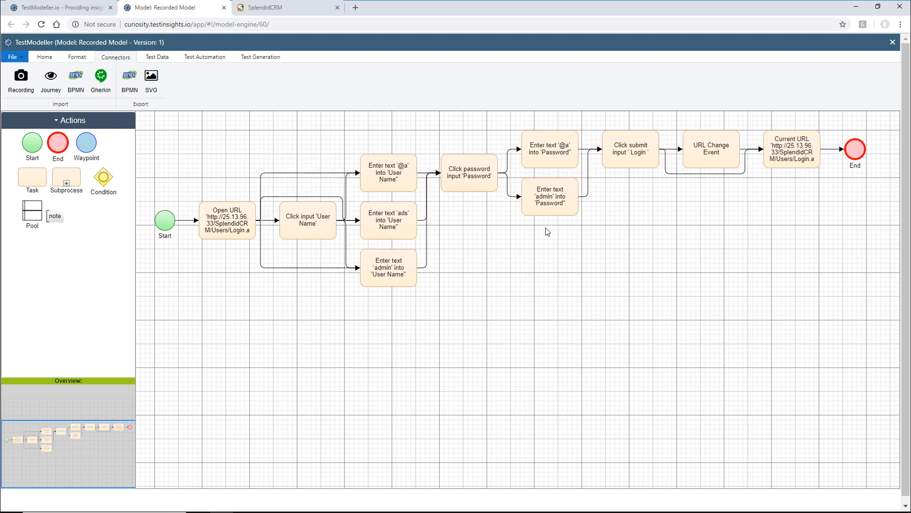